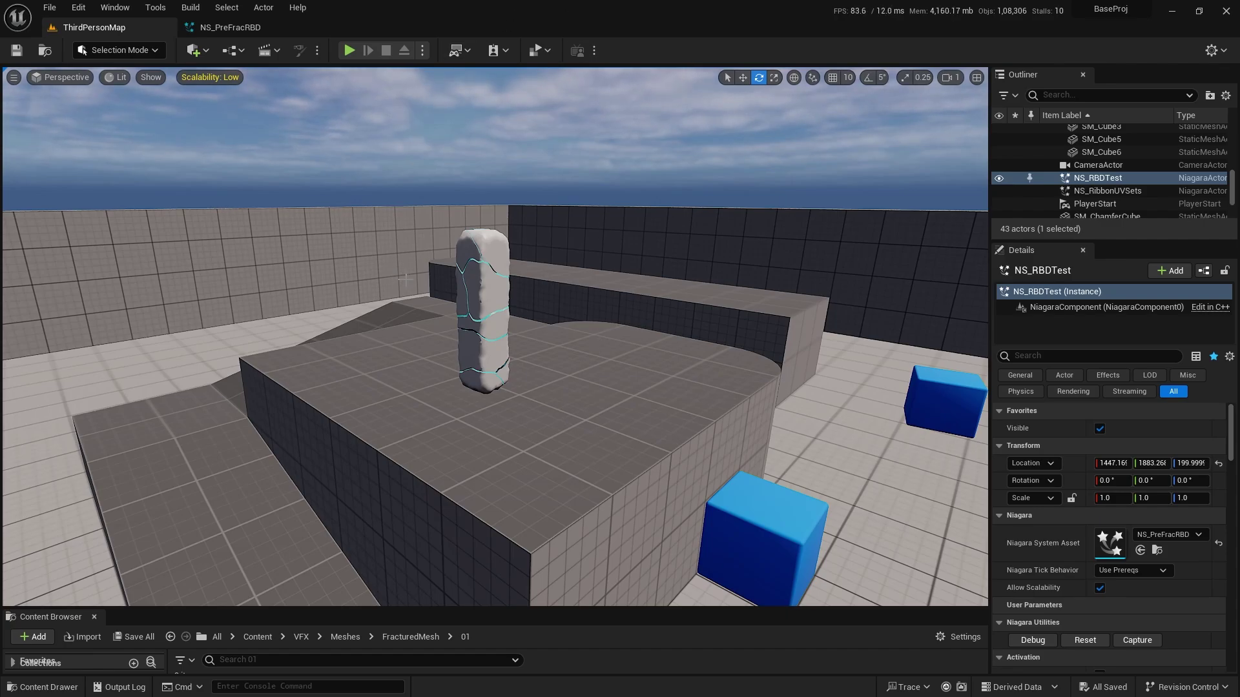
# Switch from the Unreal level to the Houdini Fractured_pillar.hip window
pyautogui.hotkey('alt', 'Tab')
pyautogui.press('Tab')
pyautogui.press('Tab')
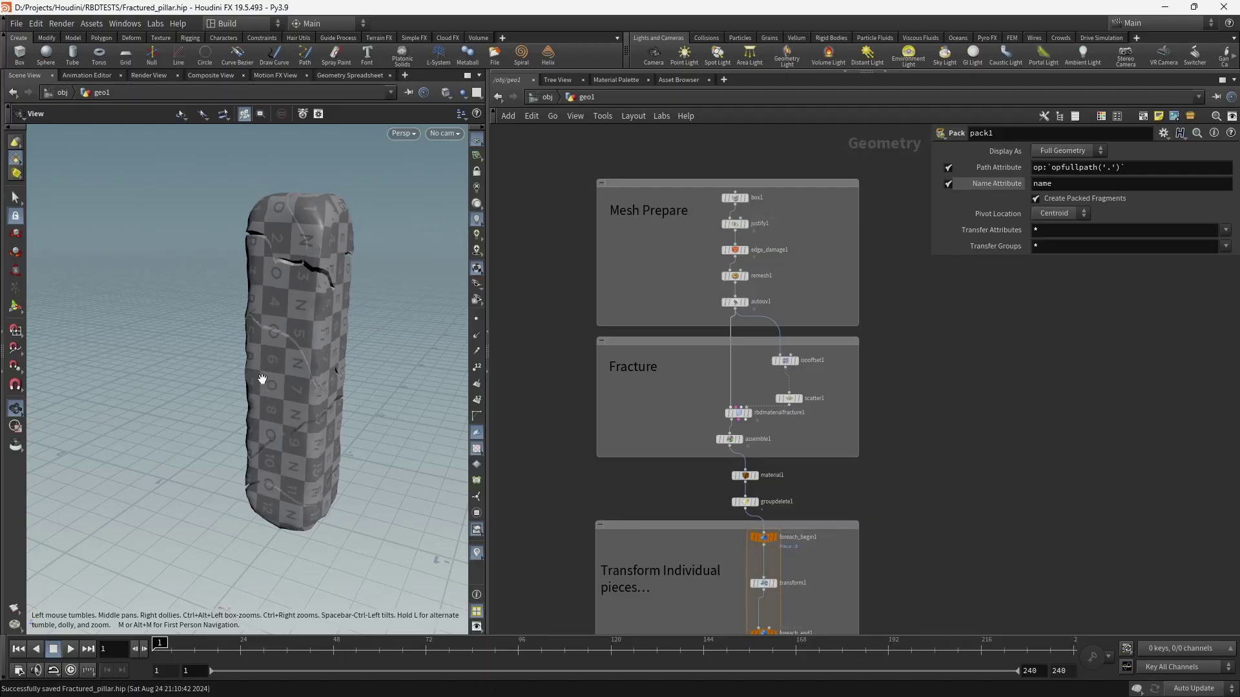
# Orbit the fractured pillar and select the SM_Frac_Pillar FBX export node writing to $HIP/geoexport/$OS.fbx
pyautogui.moveTo(318, 308); pyautogui.dragTo(278, 303)
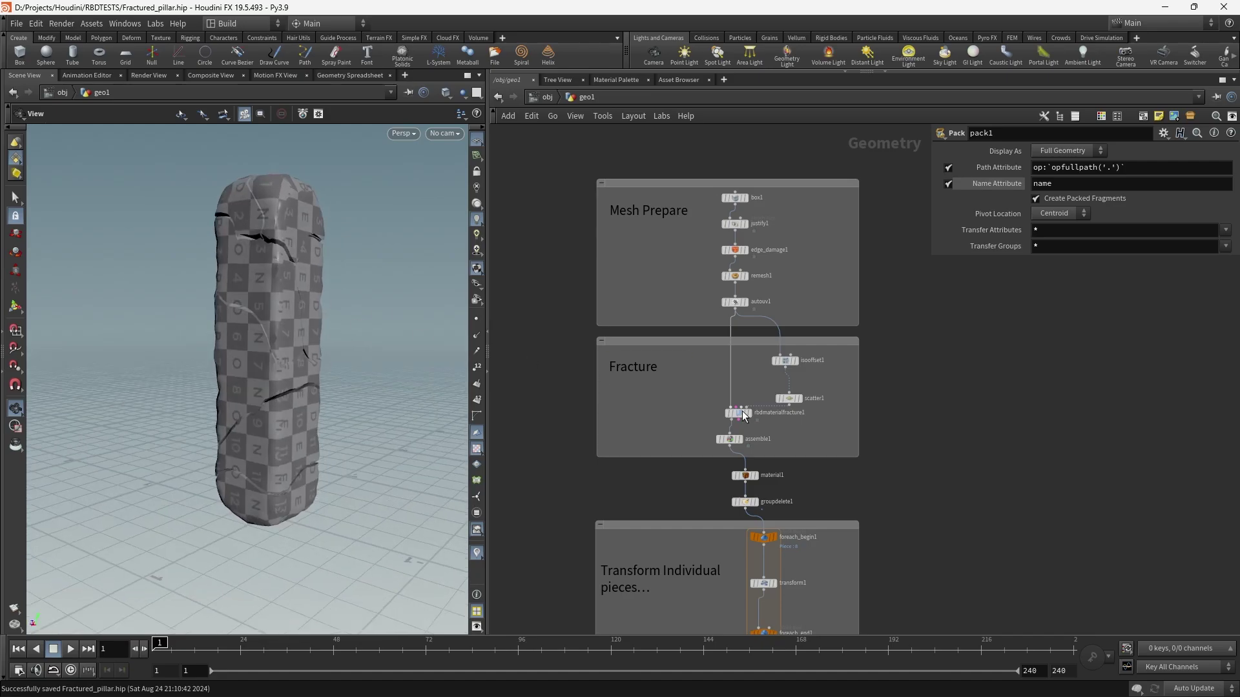
pyautogui.moveTo(903, 520); pyautogui.dragTo(881, 264, button='middle')
pyautogui.scroll(3, 758, 490)
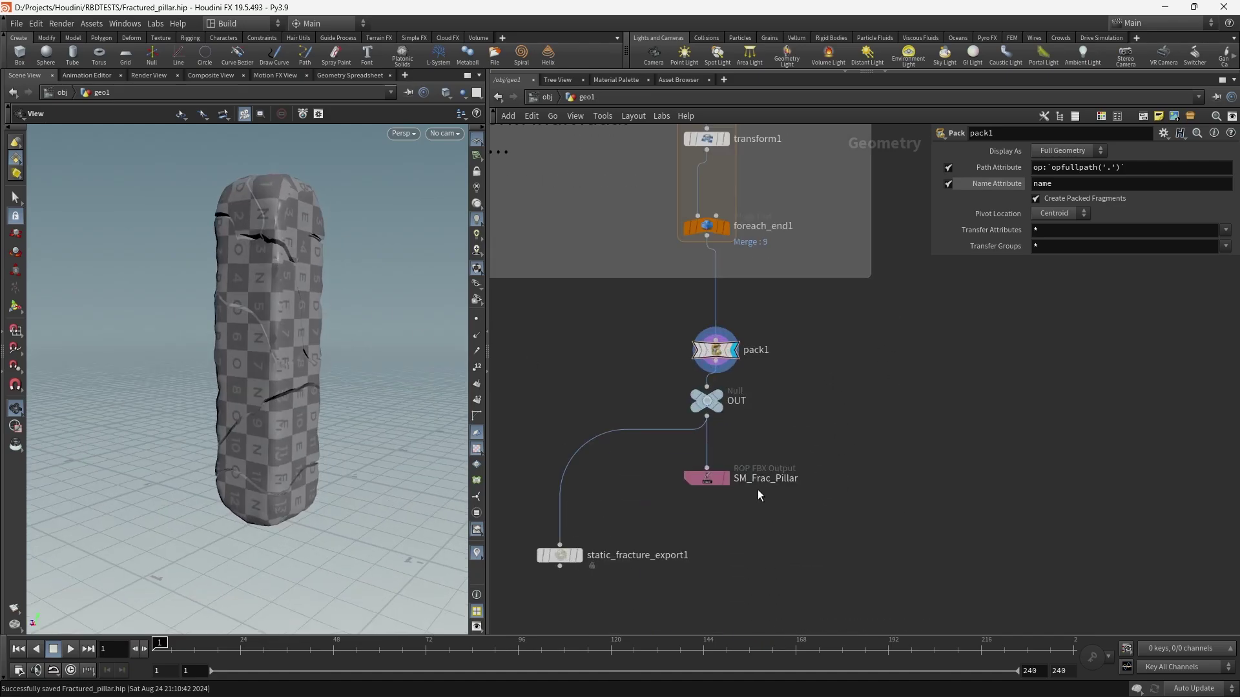
pyautogui.moveTo(772, 448); pyautogui.dragTo(669, 494)
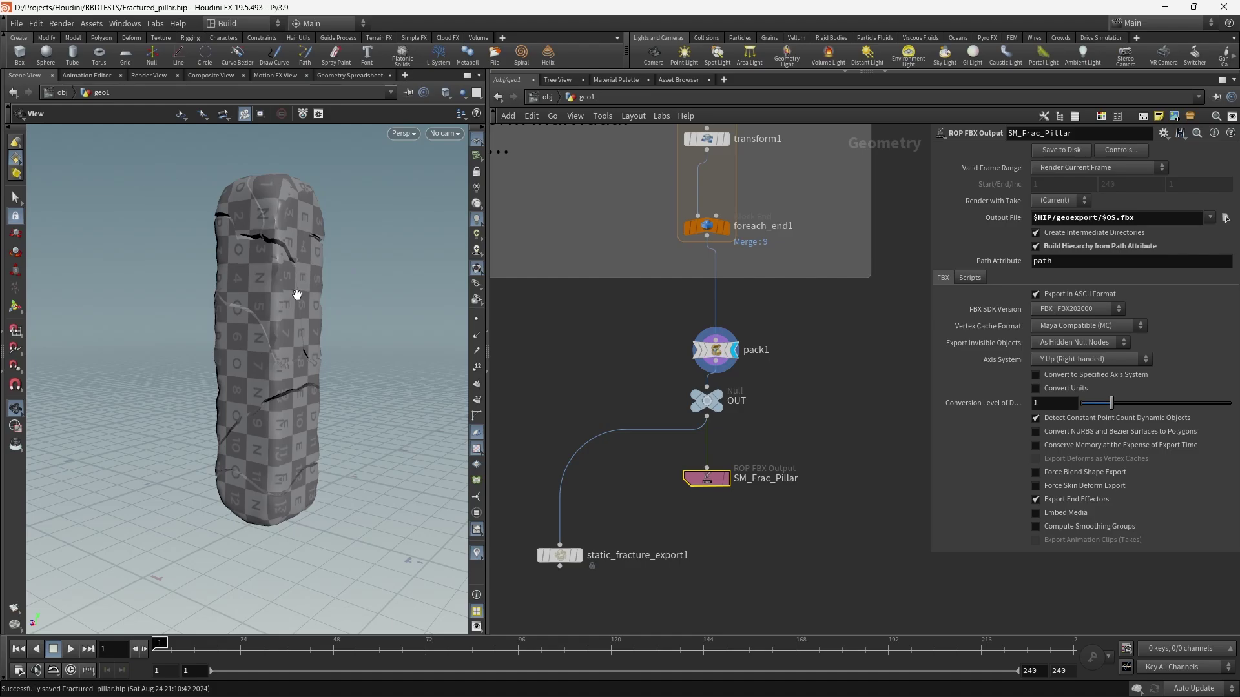
pyautogui.moveTo(297, 295)
pyautogui.mouseDown()
pyautogui.moveTo(312, 304)
pyautogui.moveTo(321, 293)
pyautogui.moveTo(284, 290)
pyautogui.mouseUp()
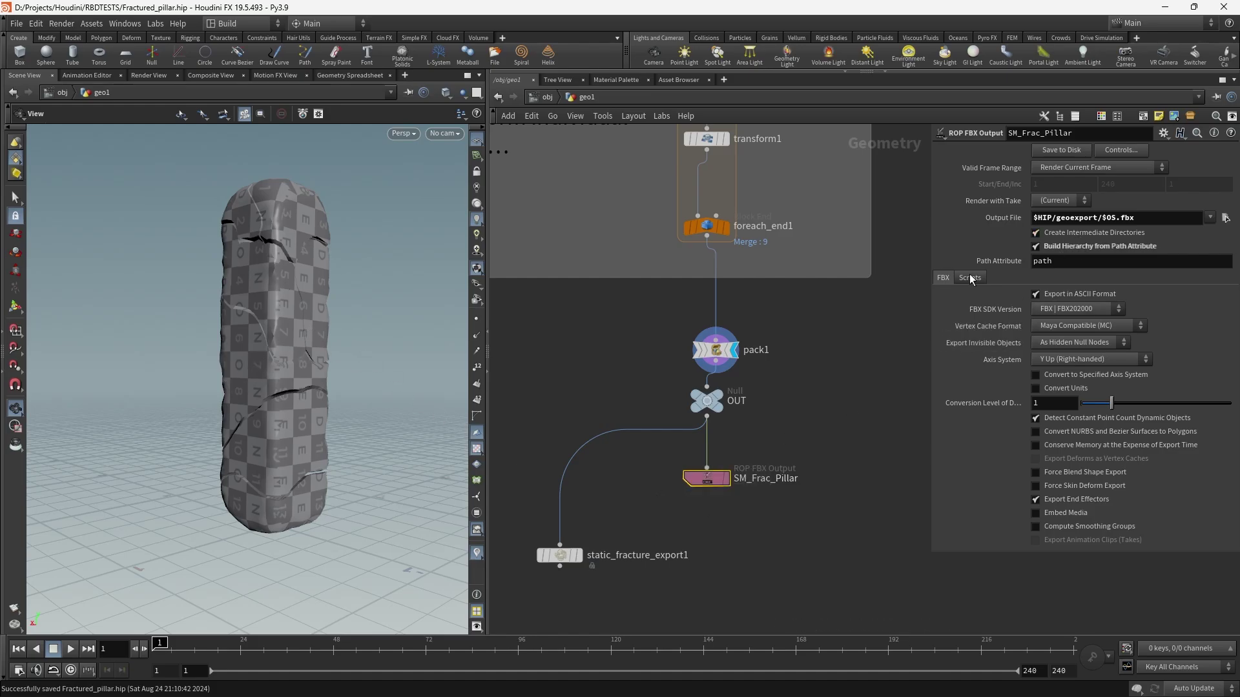
# Return to Unreal, enlarge the Content Browser and select all nine pillar piece meshes
pyautogui.click(1166, 11)
pyautogui.moveTo(447, 603); pyautogui.dragTo(447, 201)
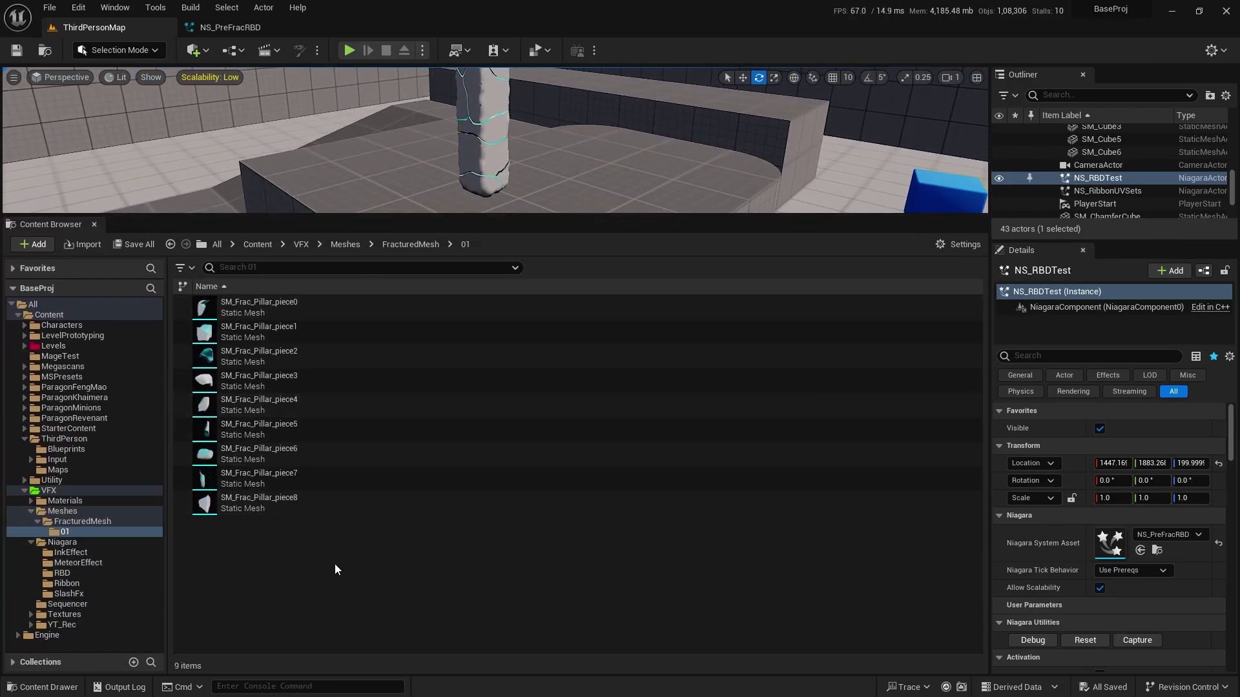
pyautogui.hotkey('ctrl', 'a')
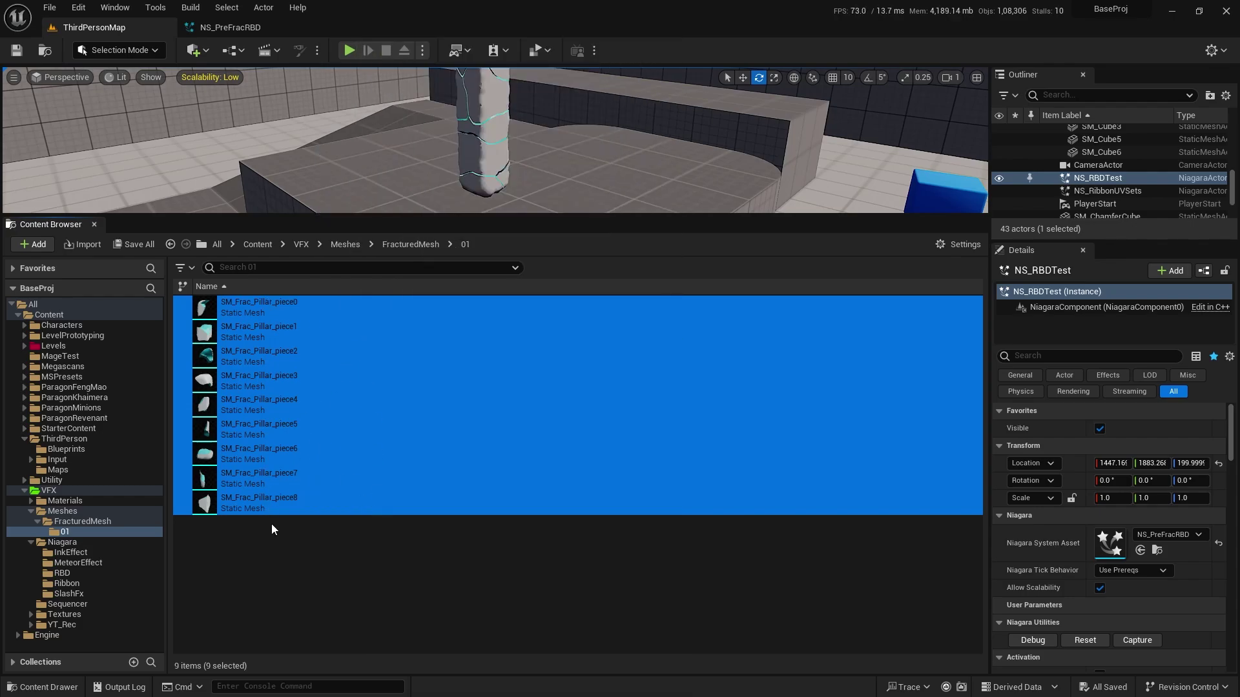
# Inspect SM_Frac_Pillar_piece8 in the Static Mesh Editor from several angles
pyautogui.doubleClick(273, 510)
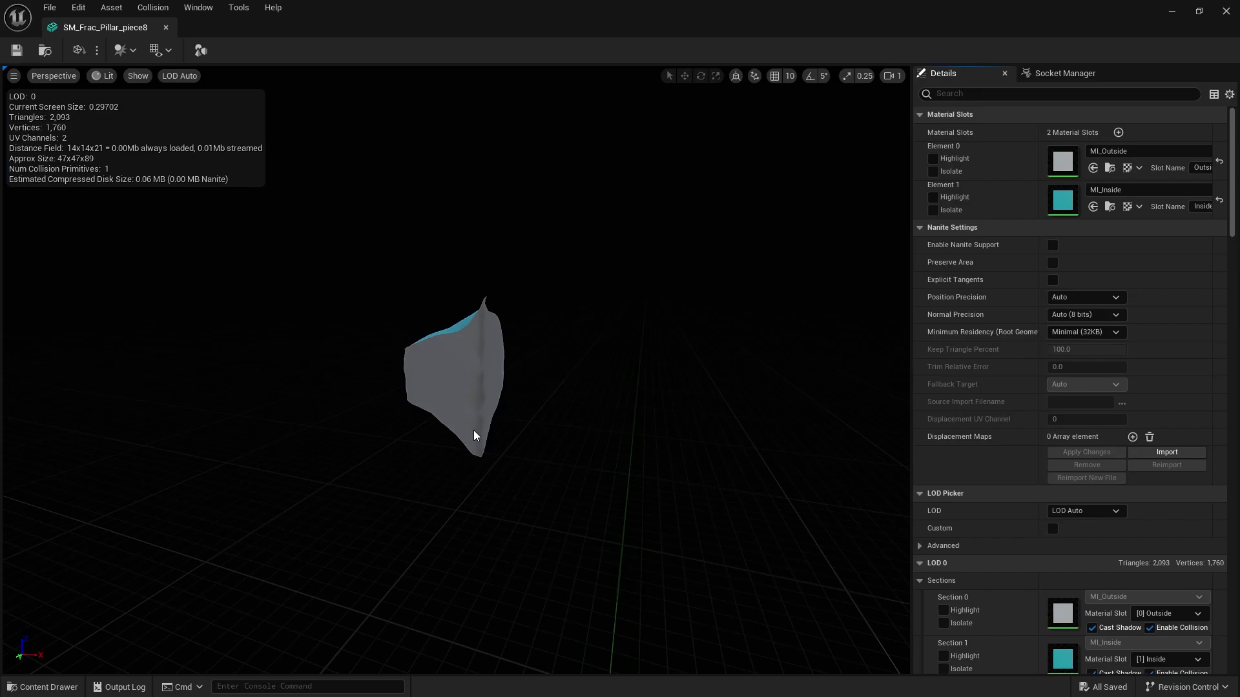
pyautogui.moveTo(474, 430); pyautogui.dragTo(448, 397)
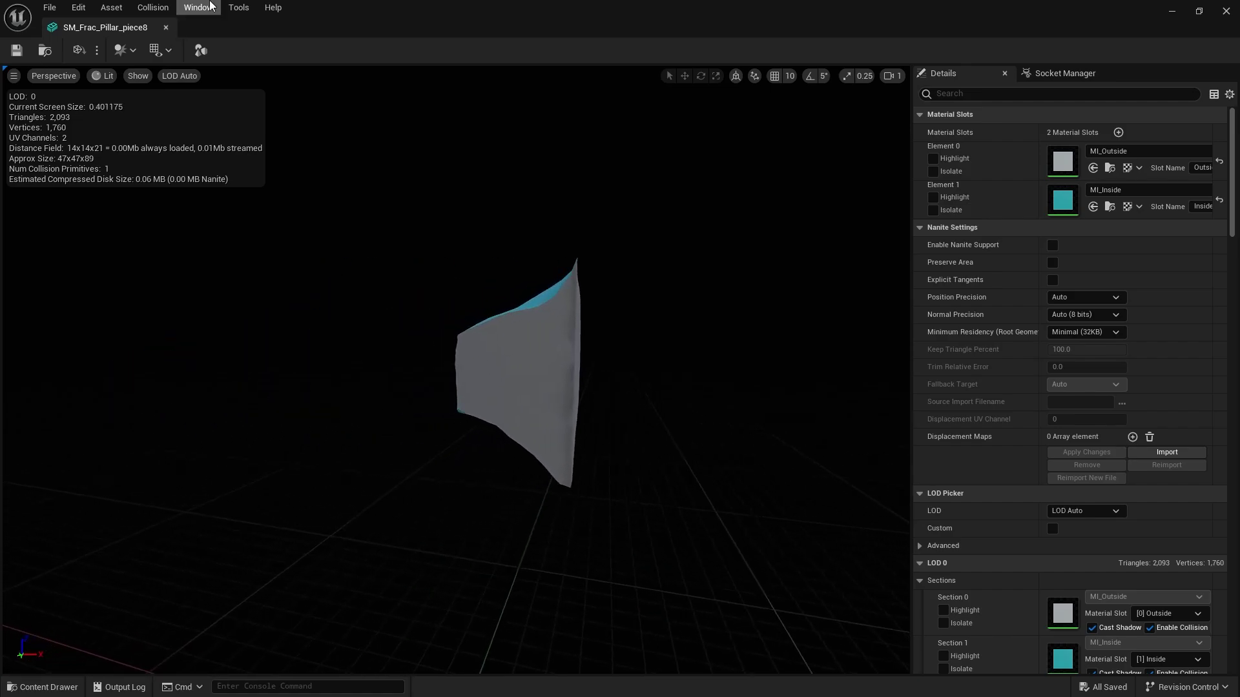
pyautogui.click(166, 27)
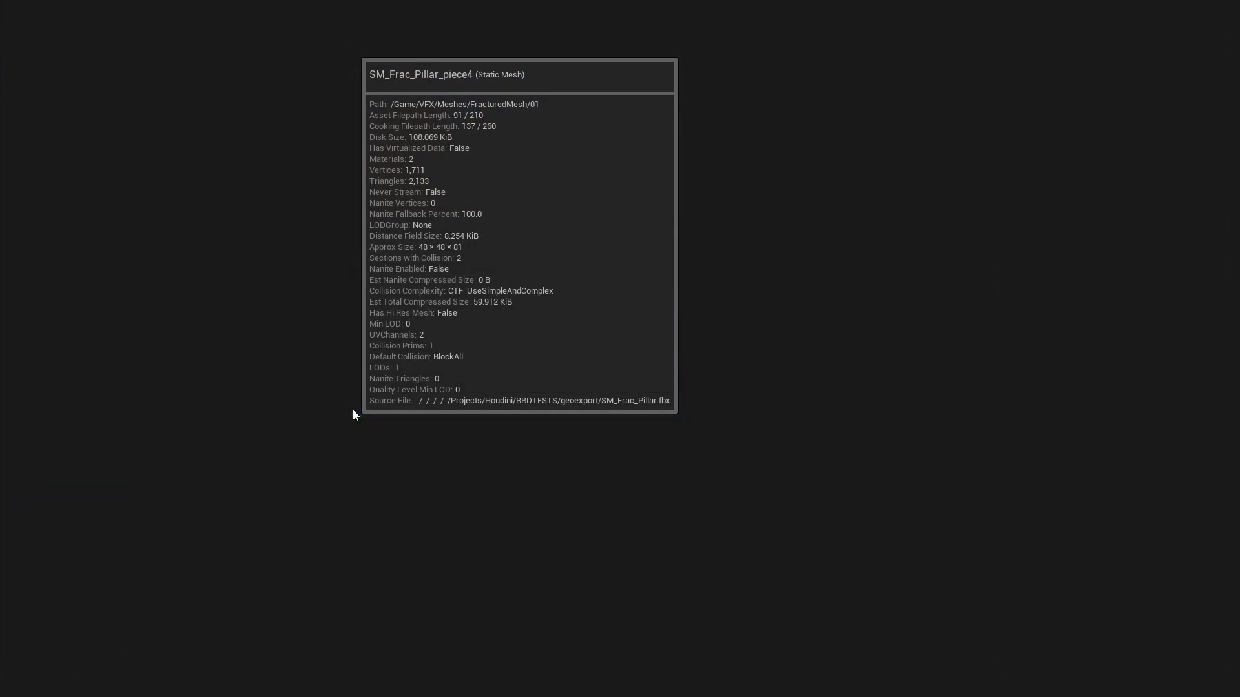
# Inspect SM_Frac_Pillar_piece4 with its MI_Outside and MI_Inside materials, then return to Houdini
pyautogui.doubleClick(353, 413)
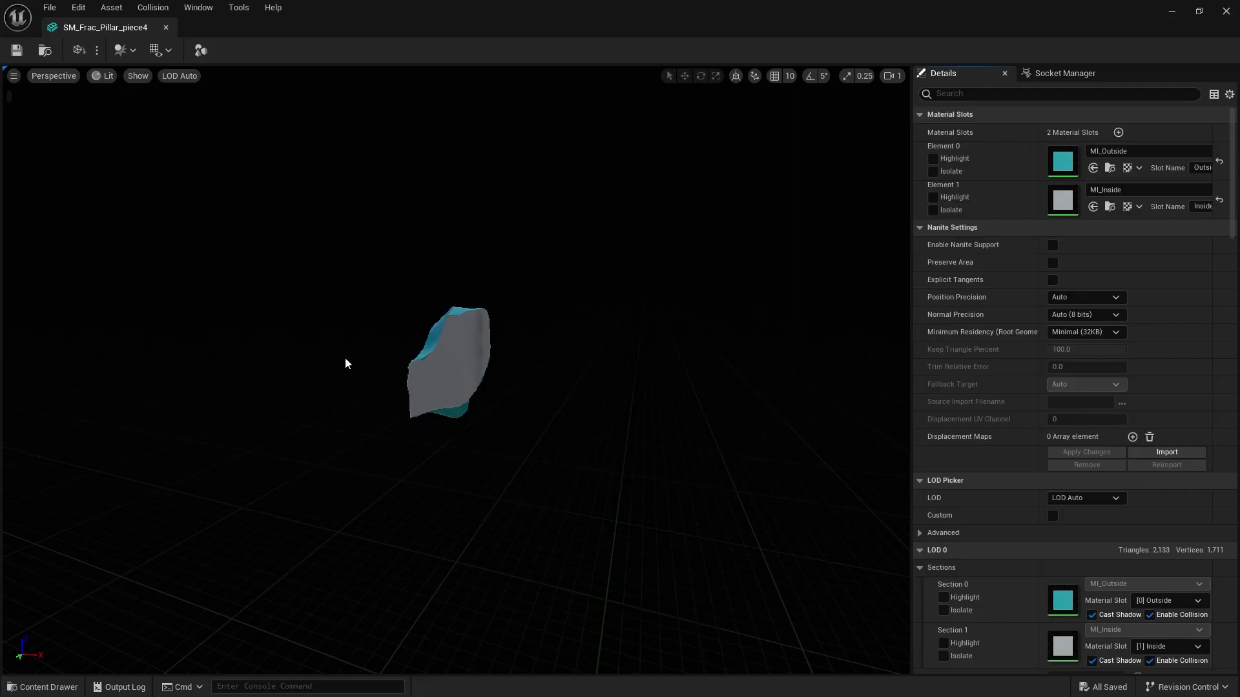
pyautogui.moveTo(345, 362); pyautogui.dragTo(262, 694)
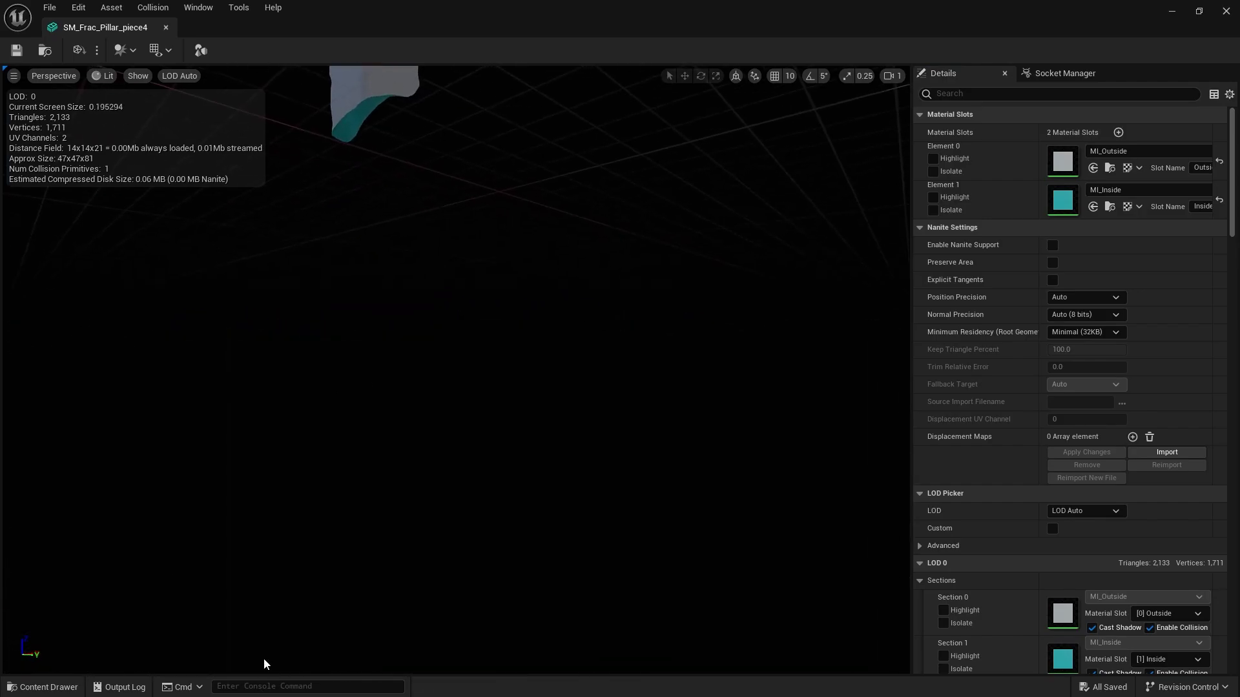
pyautogui.hotkey('alt', 'Tab')
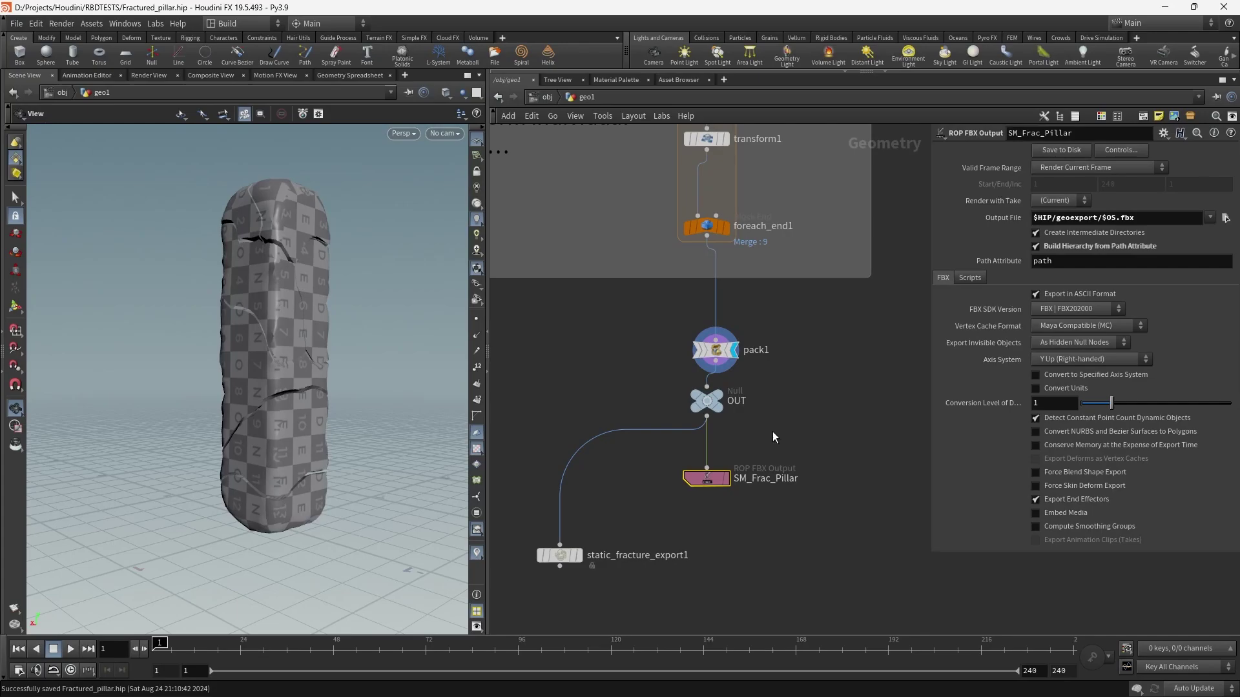
# Check material1's /mat/Outside and /mat/Inside group assignments, then return to Unreal
pyautogui.scroll(4, 773, 431)
pyautogui.moveTo(717, 232); pyautogui.dragTo(641, 212)
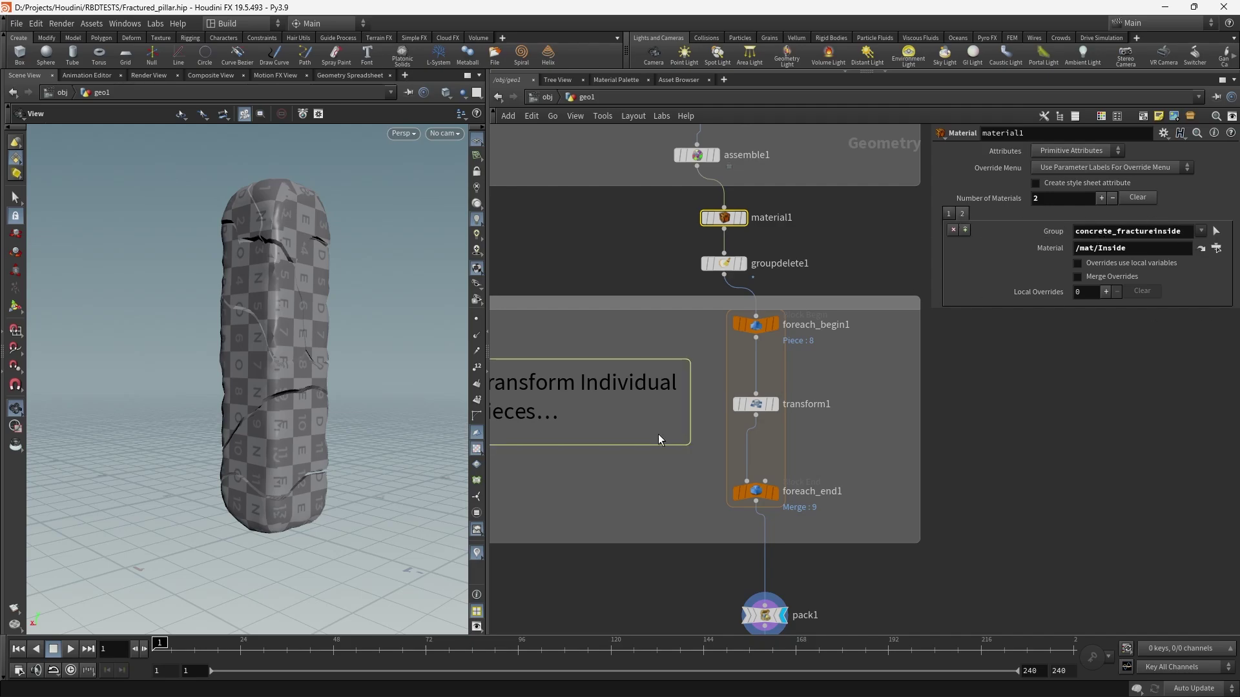
pyautogui.hotkey('alt', 'Tab')
pyautogui.hotkey('alt', 'Tab')
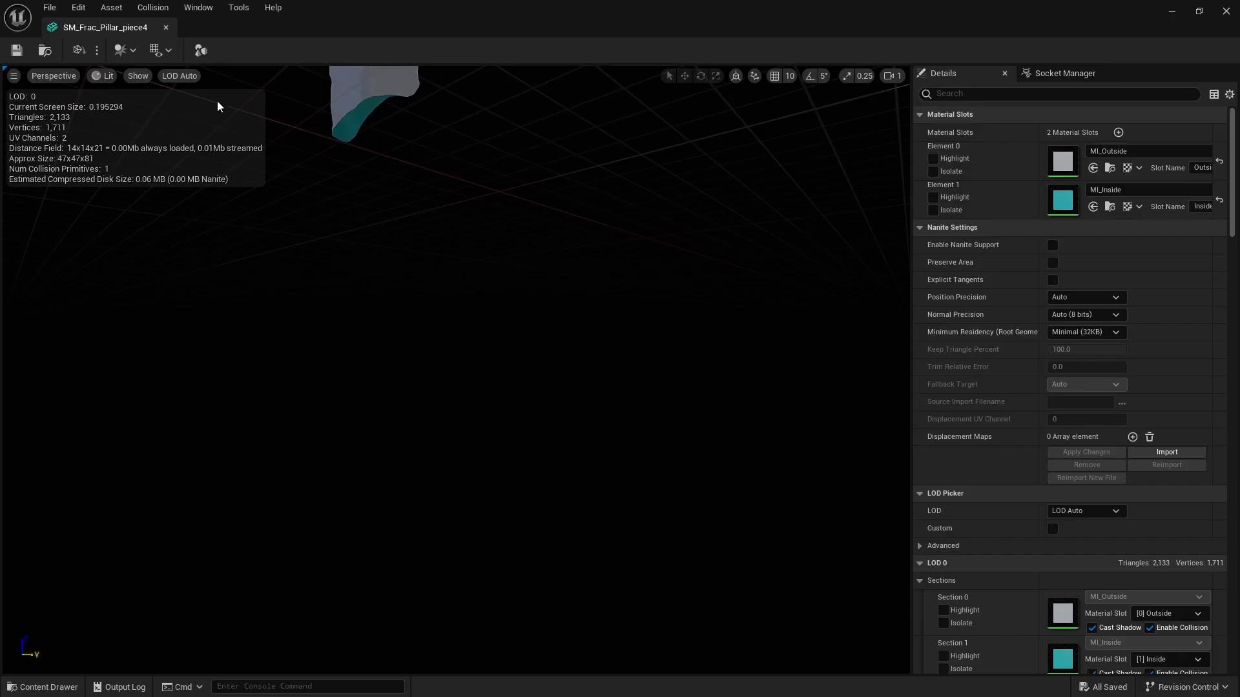
# Open NS_PreFracRBD and confirm its Mesh Renderer lists all nine SM_Frac_Pillar pieces
pyautogui.click(166, 27)
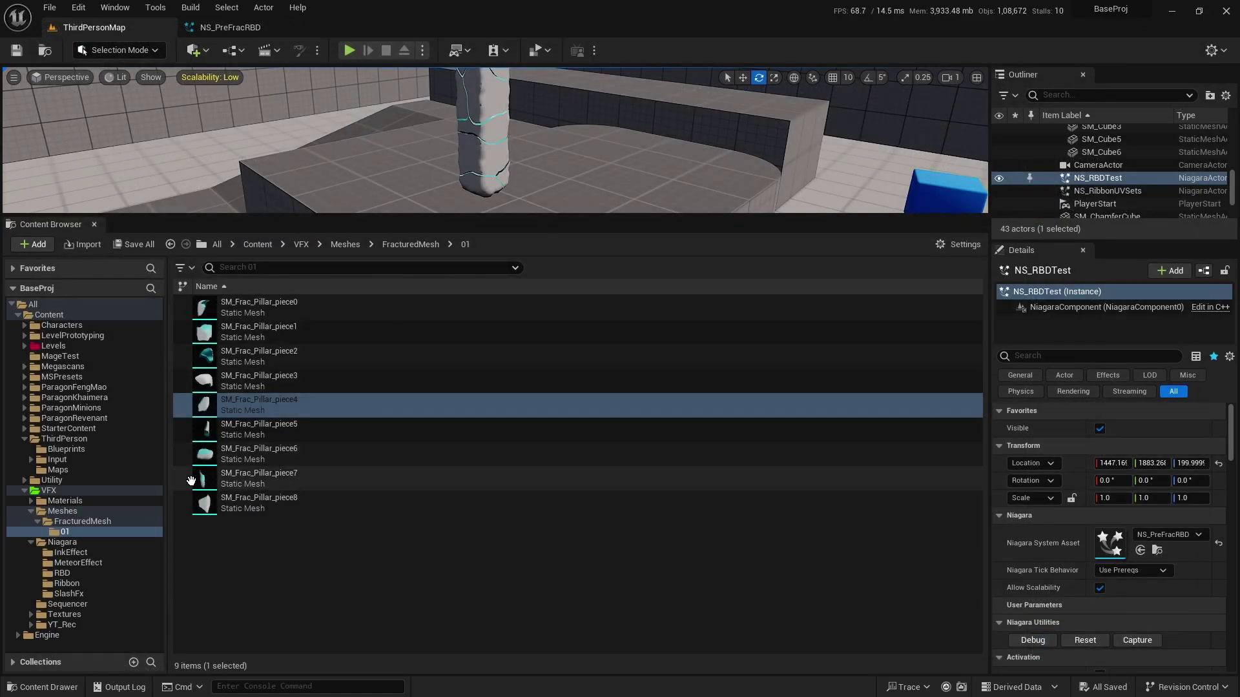
pyautogui.click(230, 27)
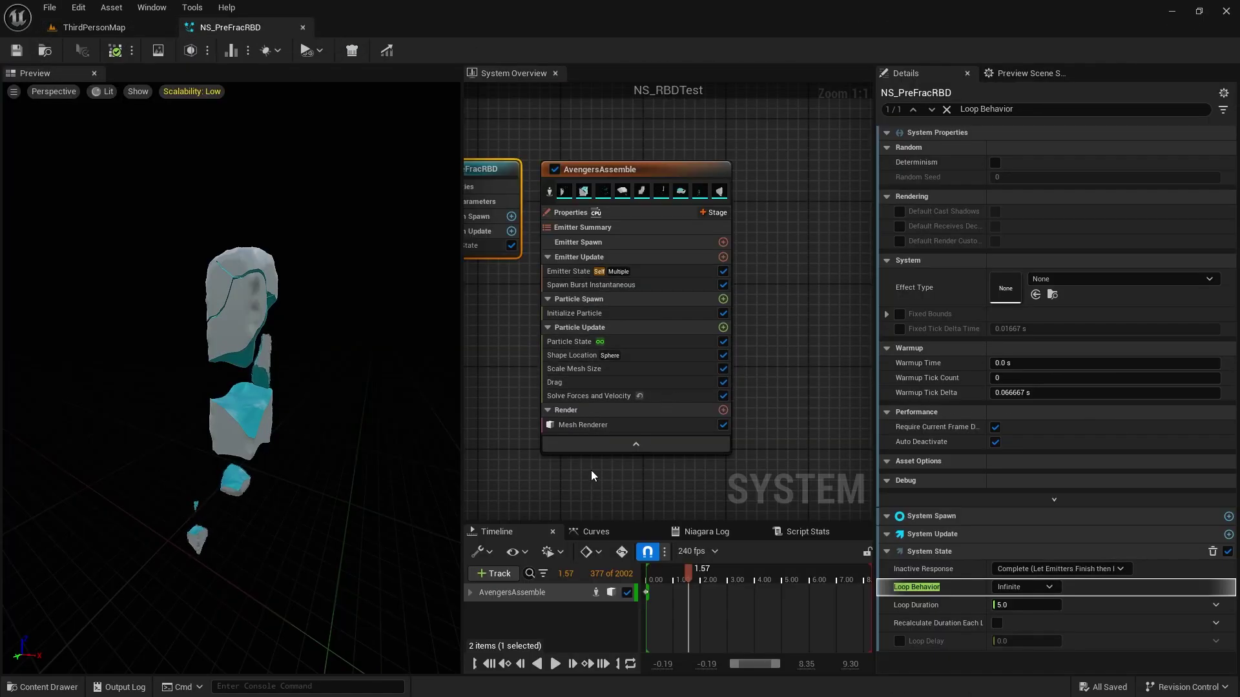
pyautogui.click(629, 369)
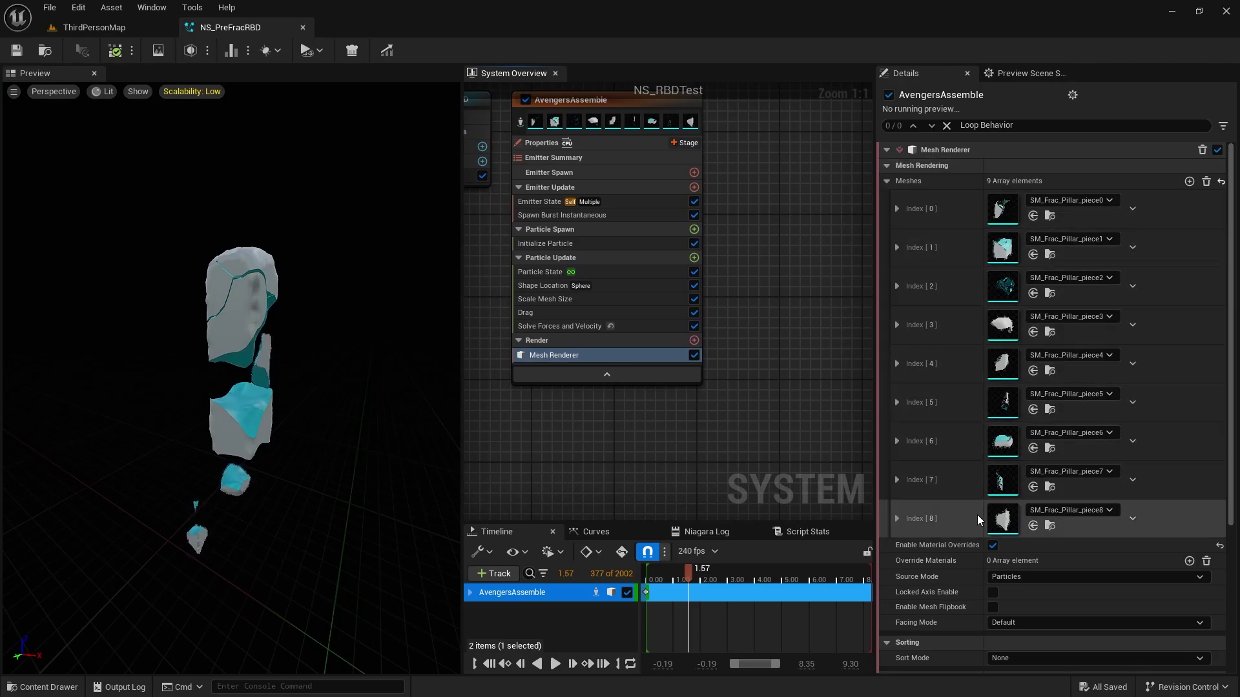
# Replay the pillar assembly from frame 0 and show the Particle State settings
pyautogui.moveTo(688, 570); pyautogui.dragTo(647, 568)
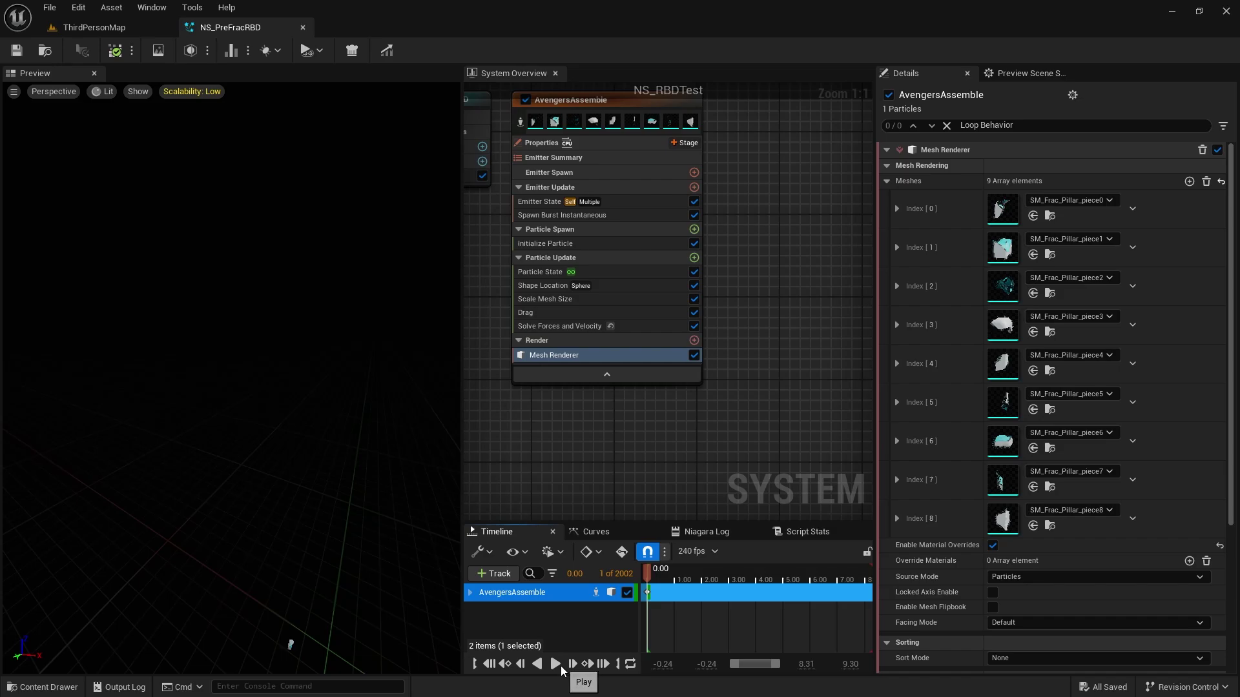
pyautogui.click(559, 667)
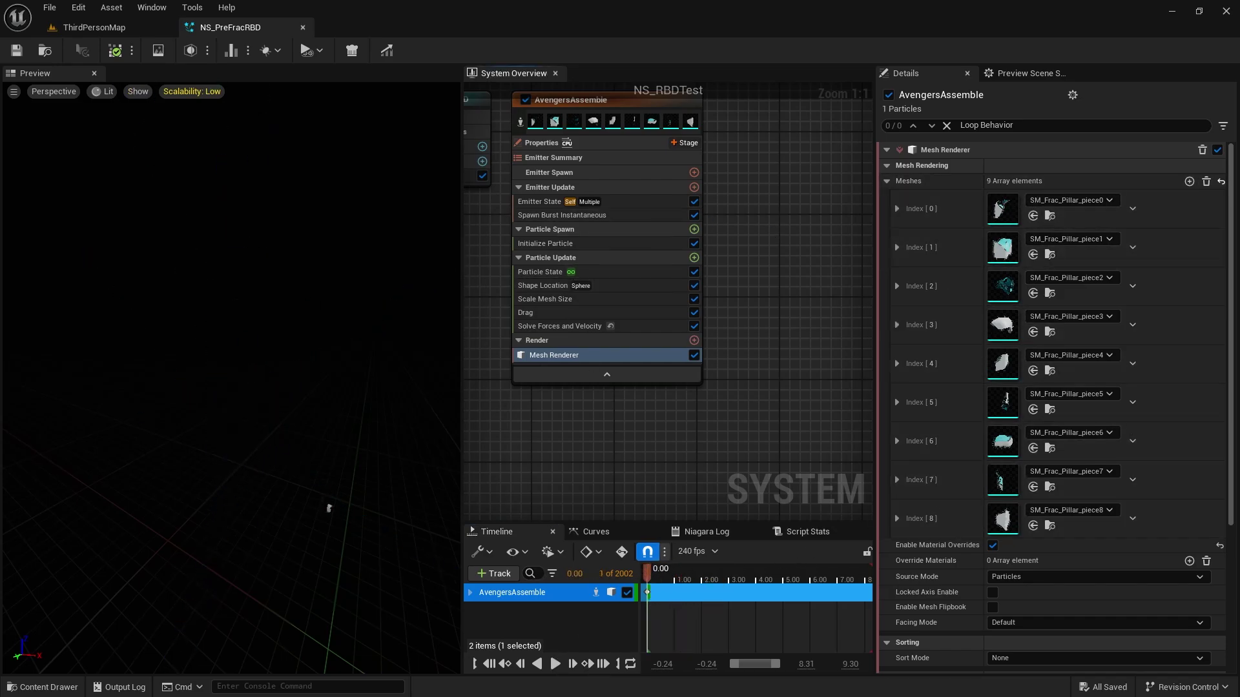
pyautogui.click(583, 318)
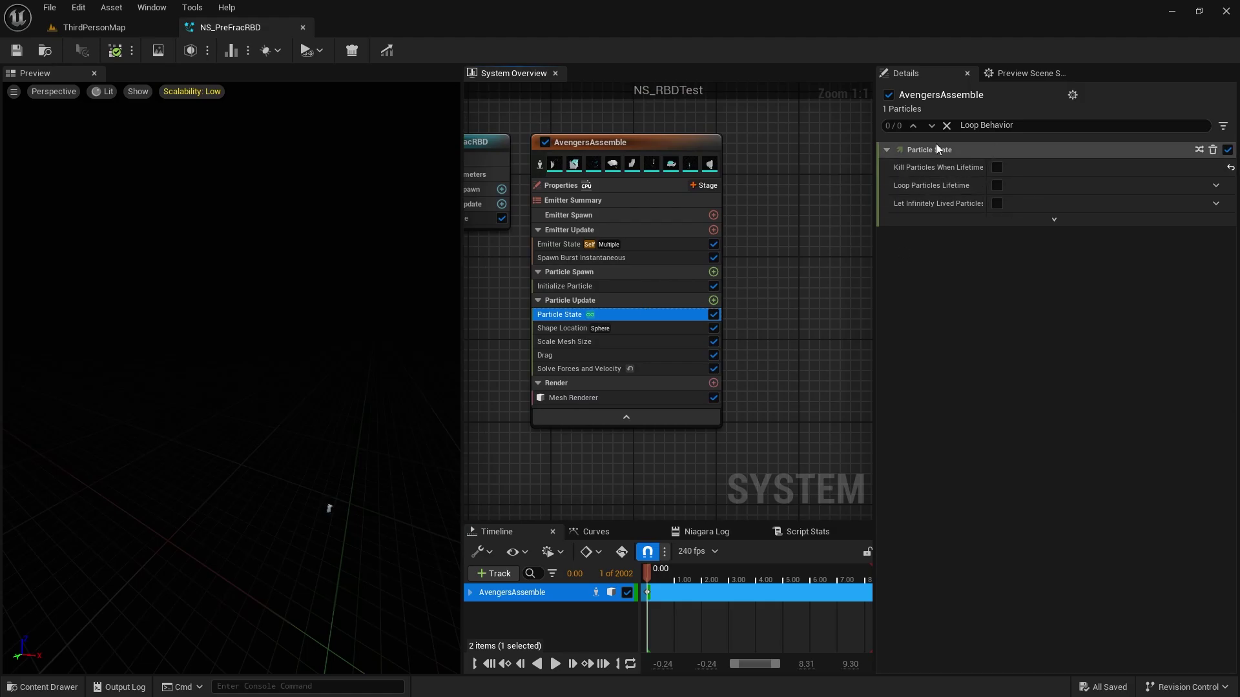
# Toggle the particle lifetime option, then show Emitter State: Multiple loops, Loop Count 9, Duration 0.12
pyautogui.click(997, 167)
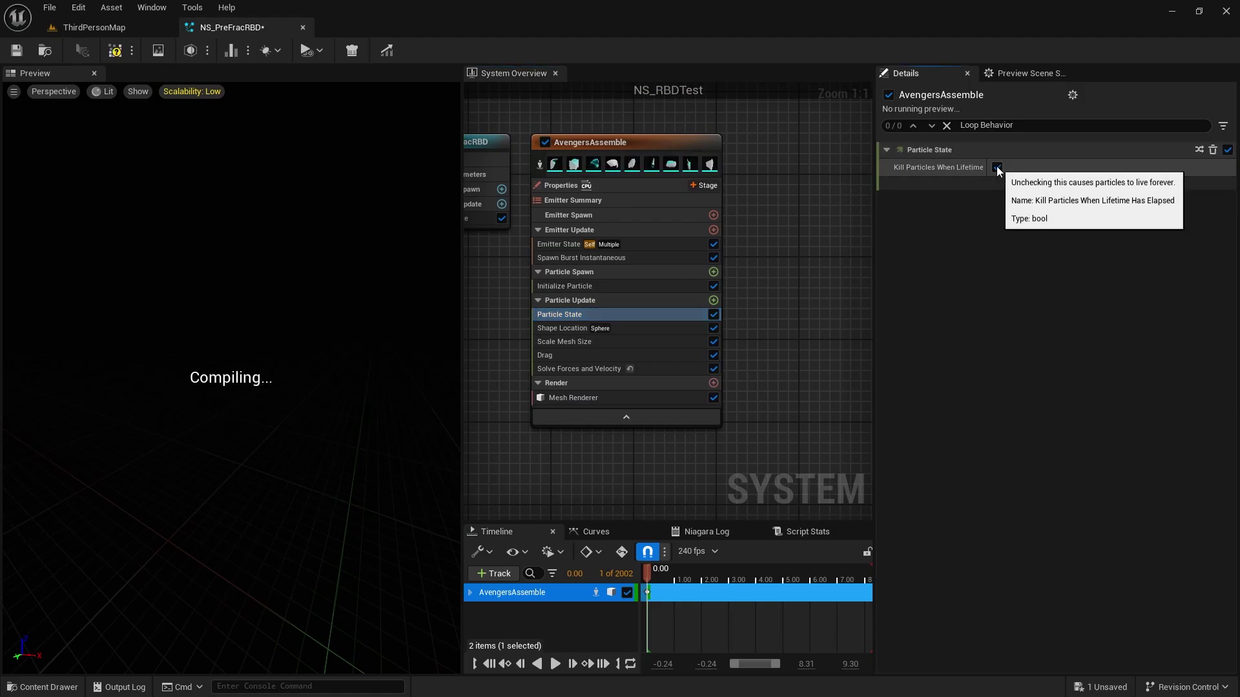
pyautogui.click(997, 167)
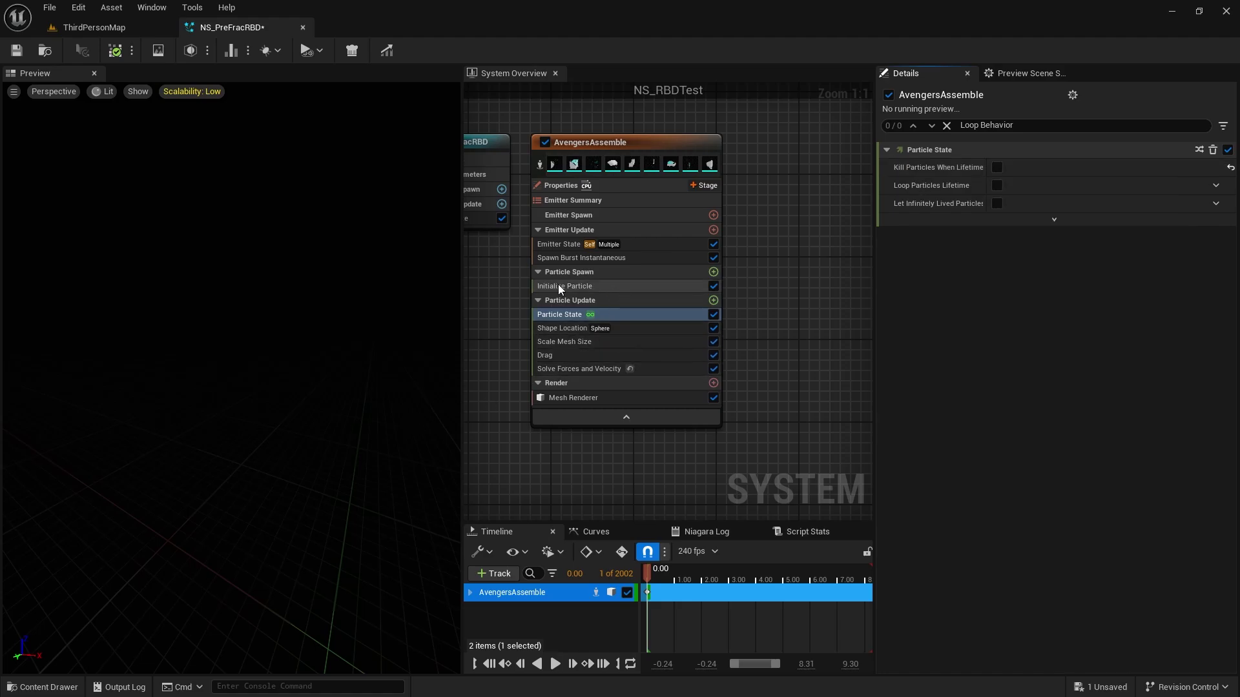
pyautogui.moveTo(588, 315)
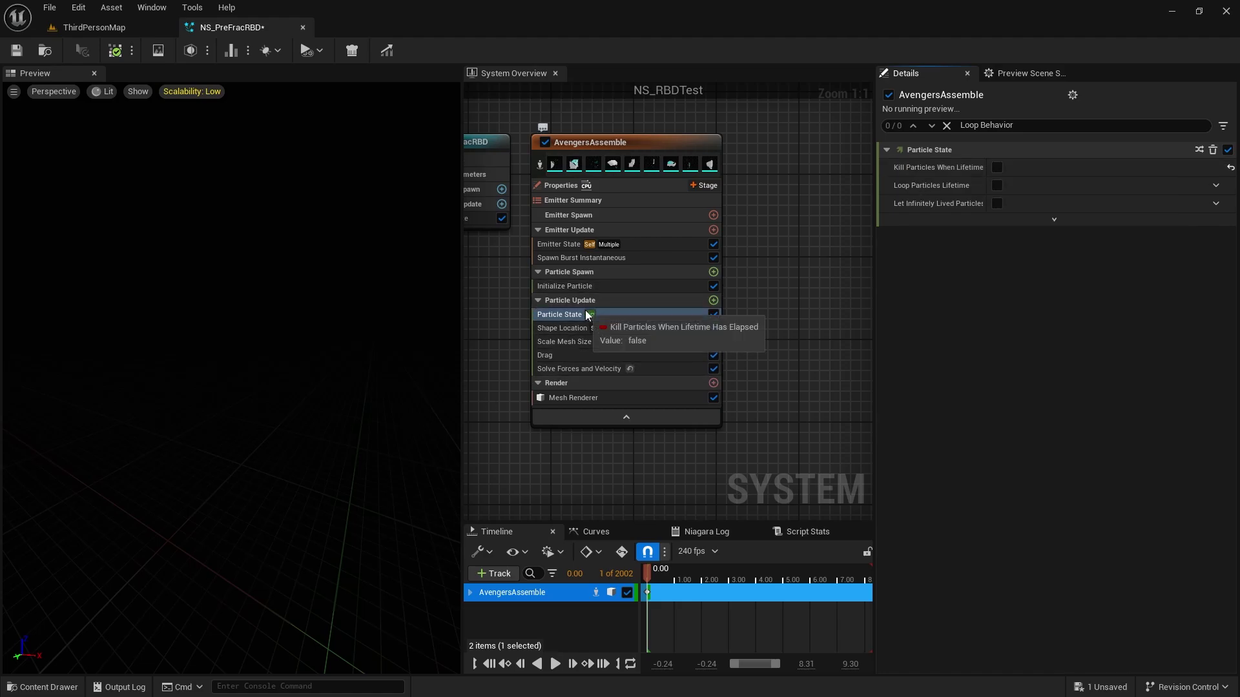
pyautogui.click(606, 244)
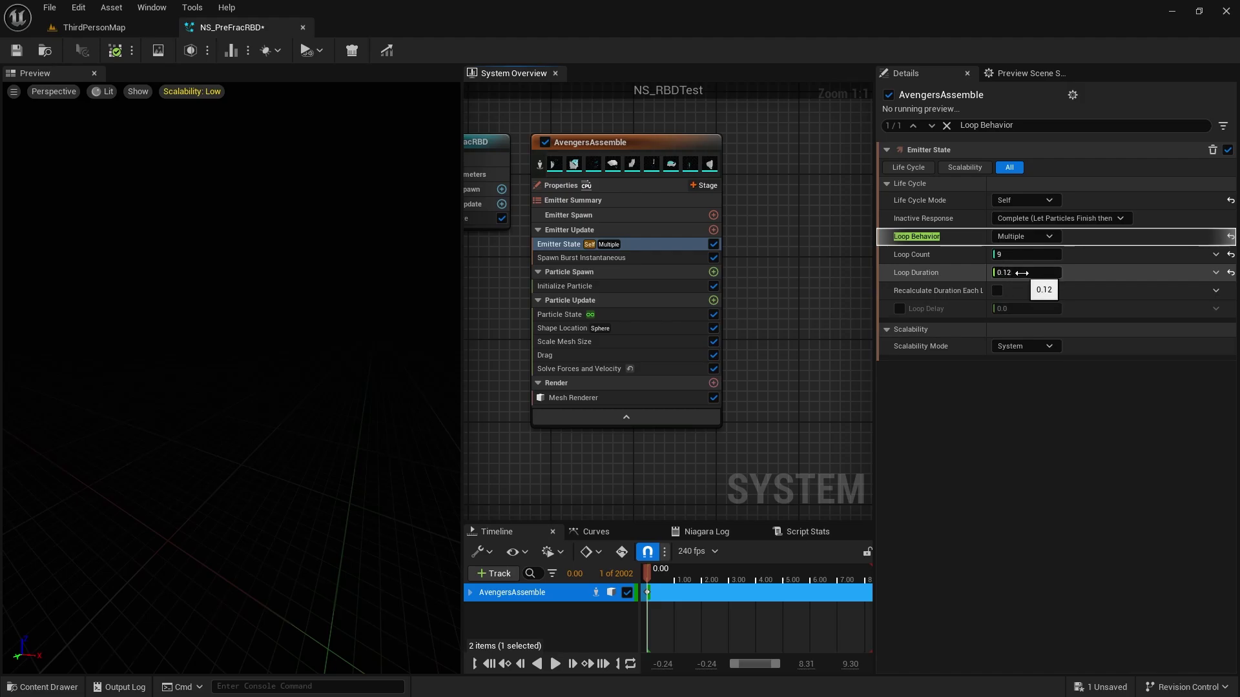
# In Initialize Particle, set mesh visibility mode to Direct Set and reset Mesh Index to a plain value
pyautogui.click(642, 287)
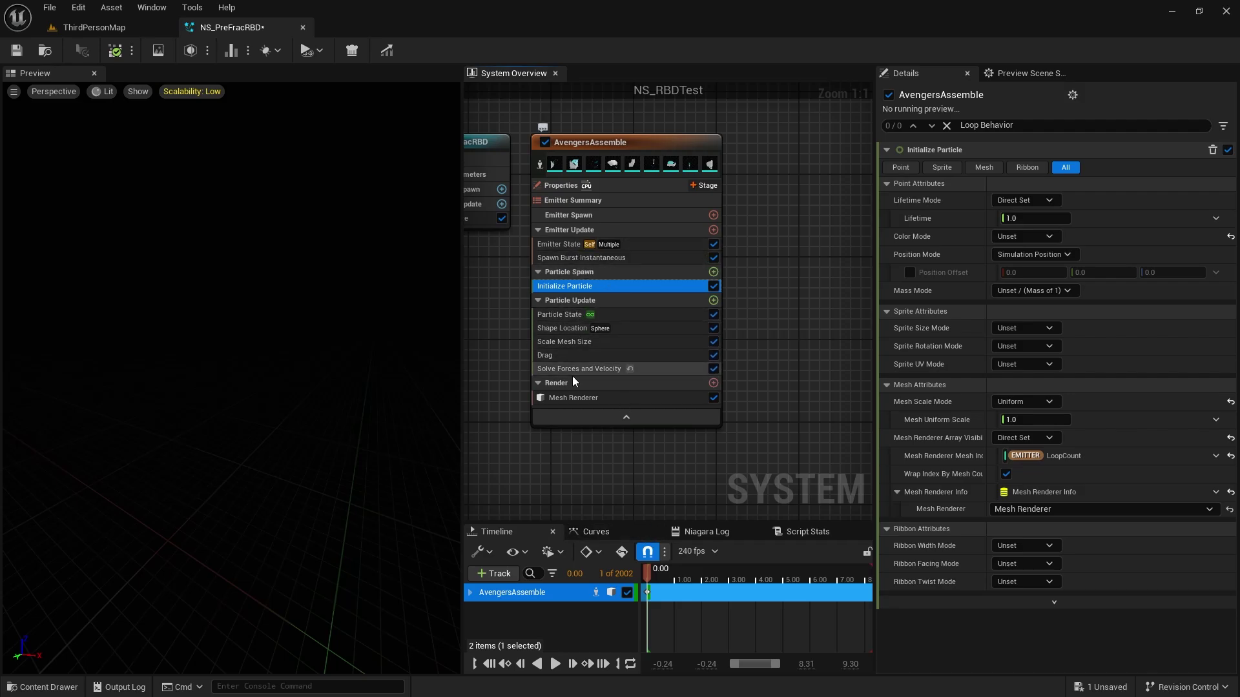
pyautogui.click(572, 398)
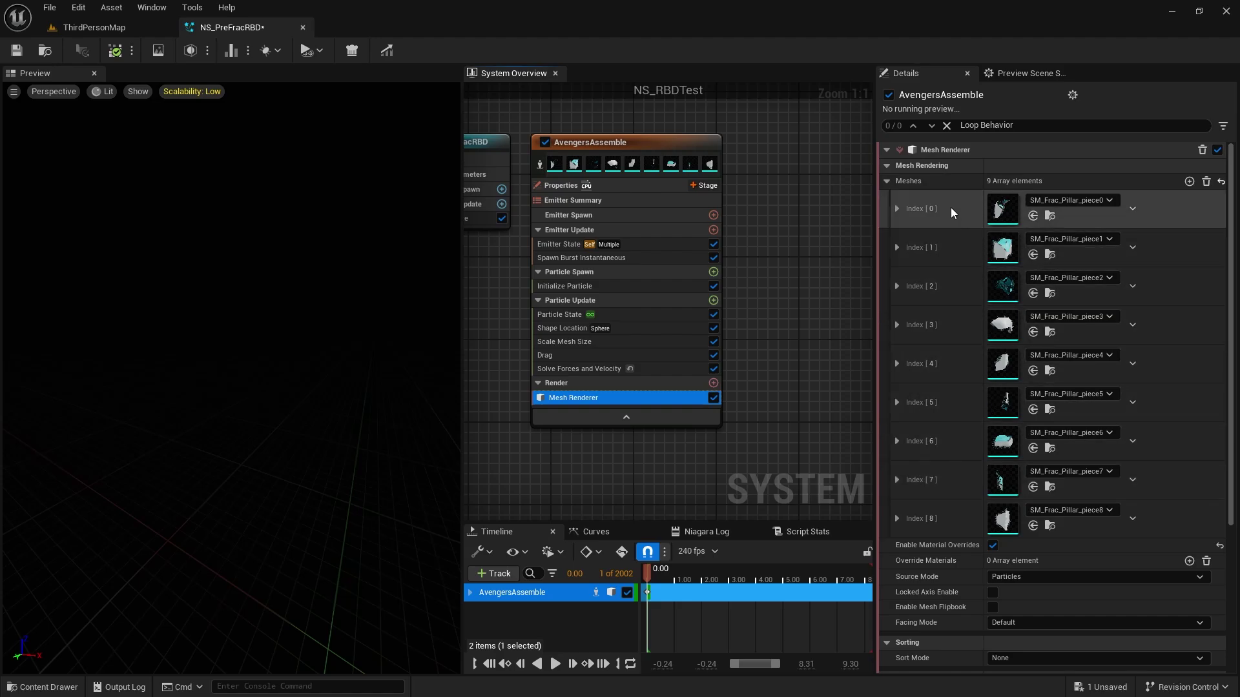
pyautogui.click(590, 282)
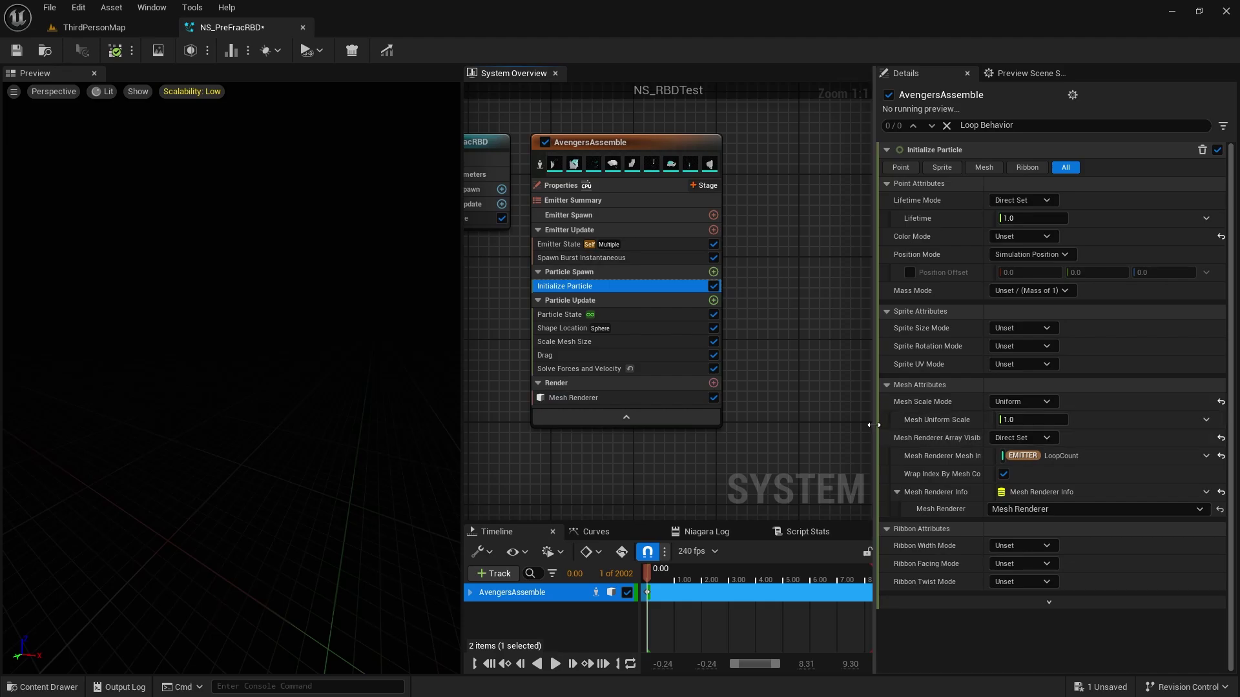
pyautogui.moveTo(874, 427); pyautogui.dragTo(805, 428)
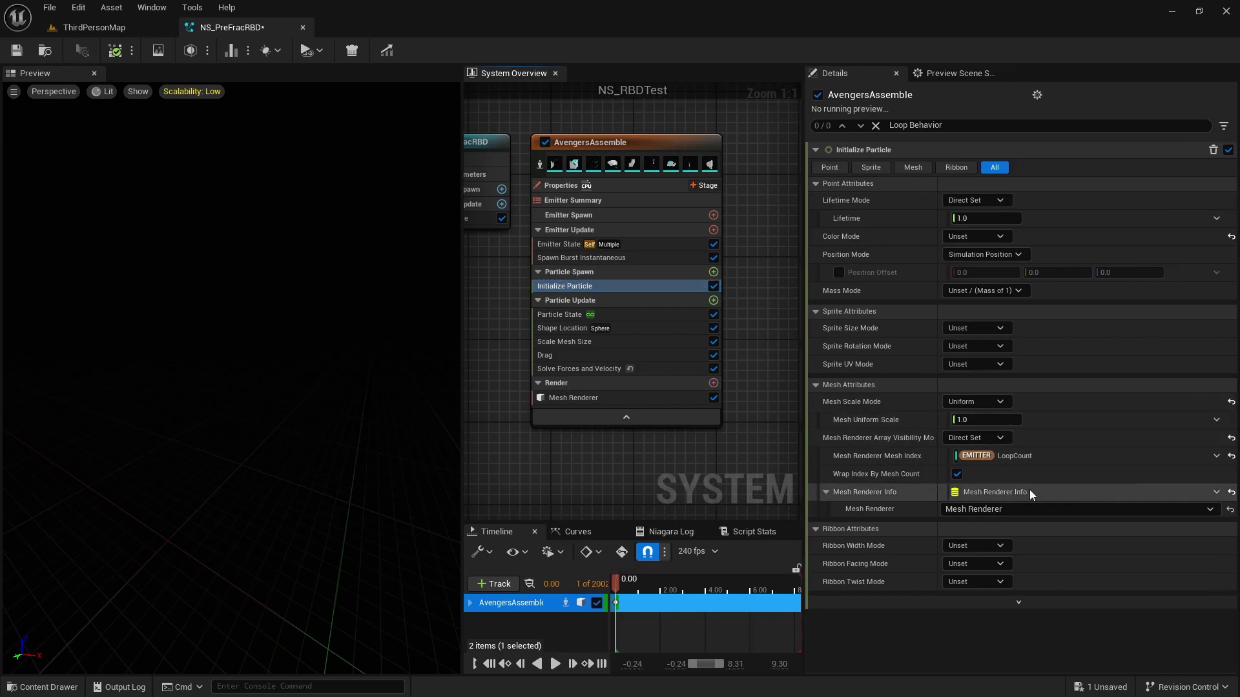
pyautogui.click(1230, 438)
pyautogui.click(976, 438)
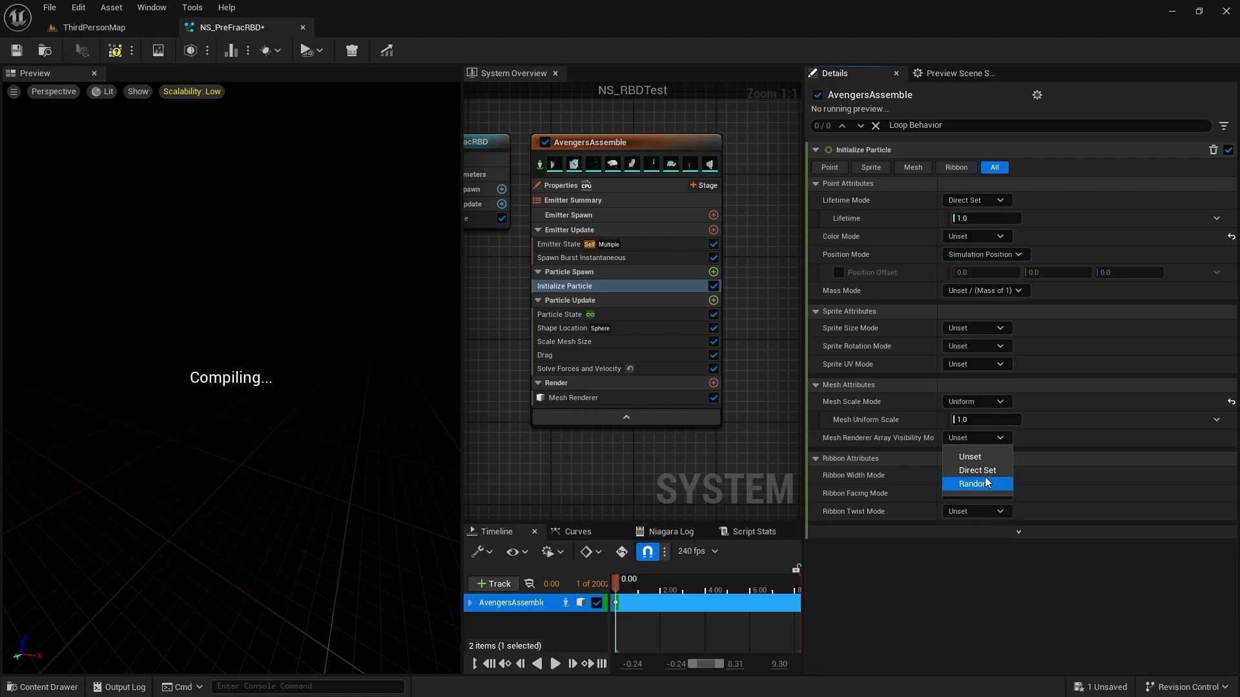
pyautogui.click(968, 469)
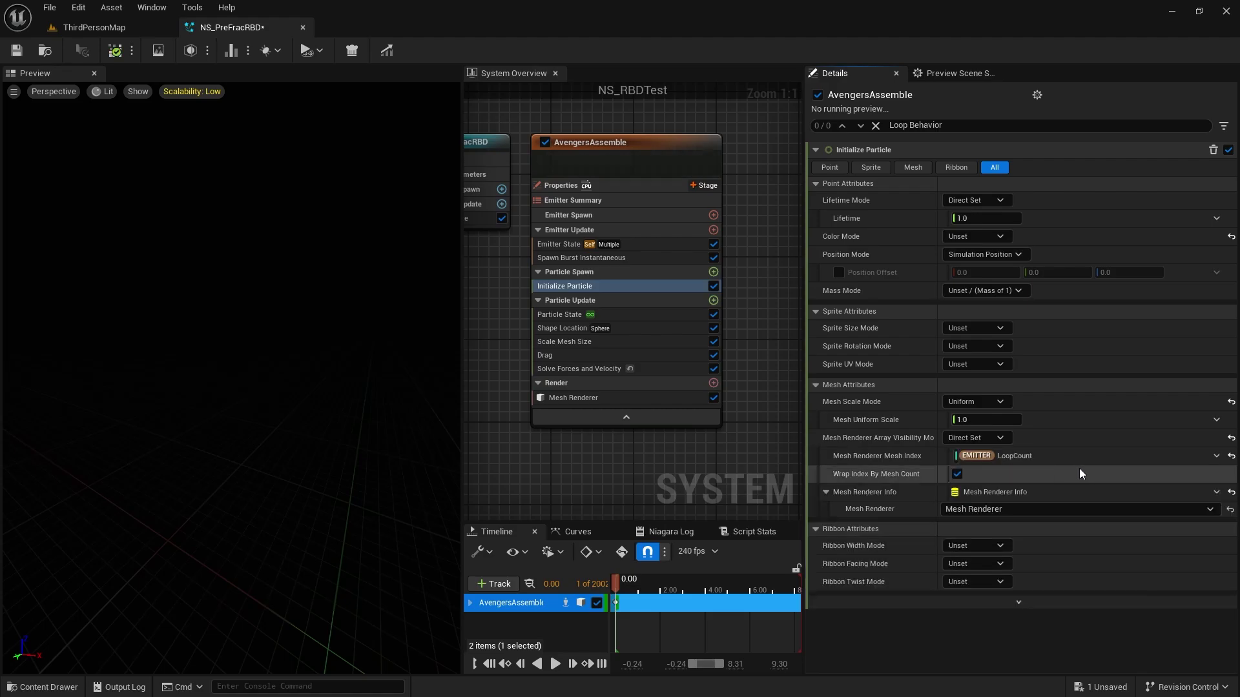
pyautogui.click(1231, 456)
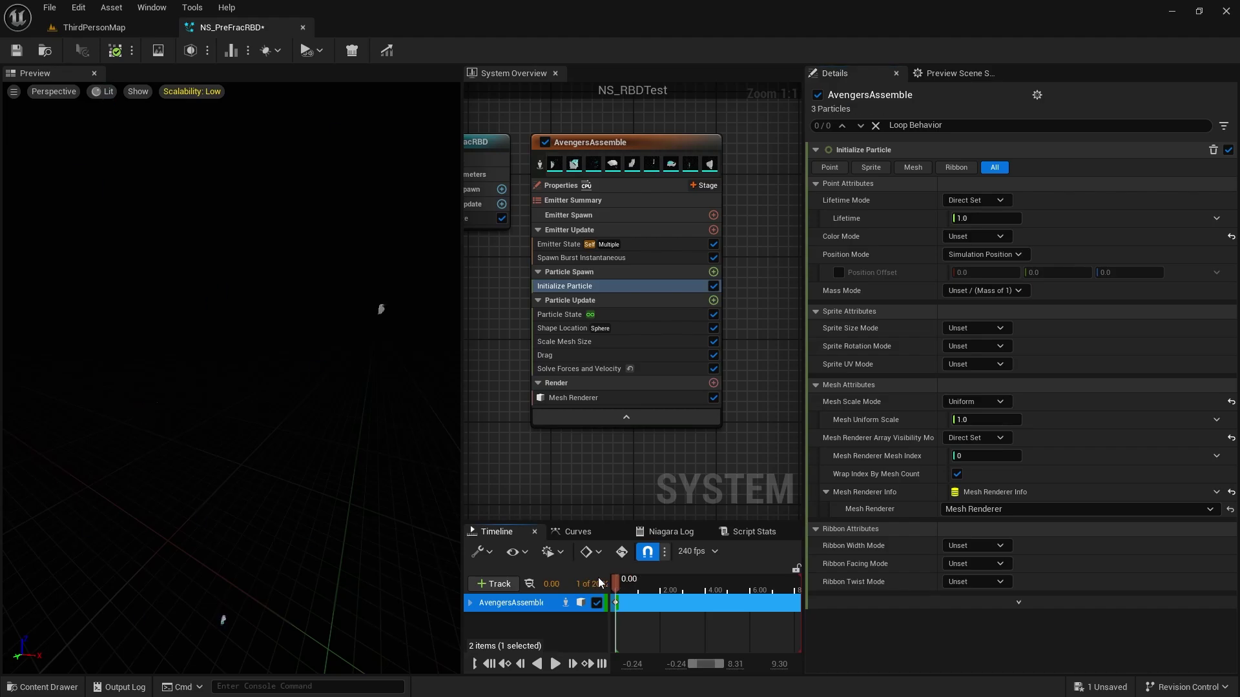
# Set Mesh Index to 1, then 2, scrubbing the preview after each
pyautogui.moveTo(618, 584); pyautogui.dragTo(644, 577)
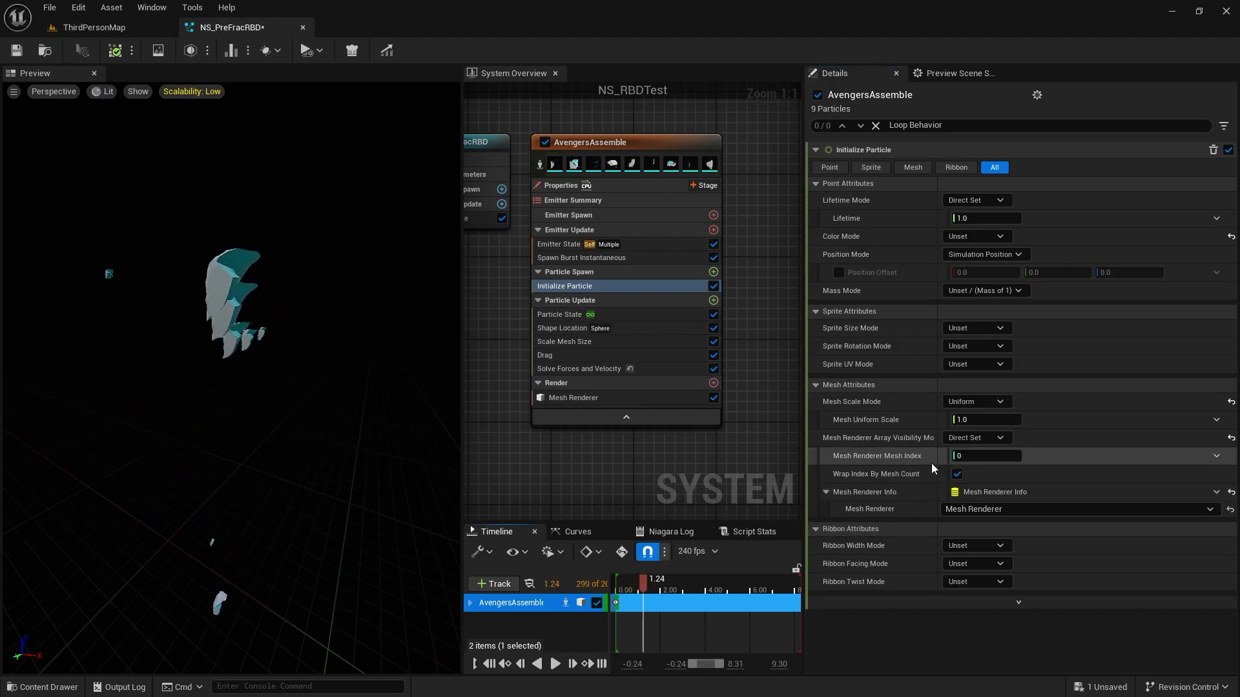
pyautogui.write('1')
pyautogui.press('Return')
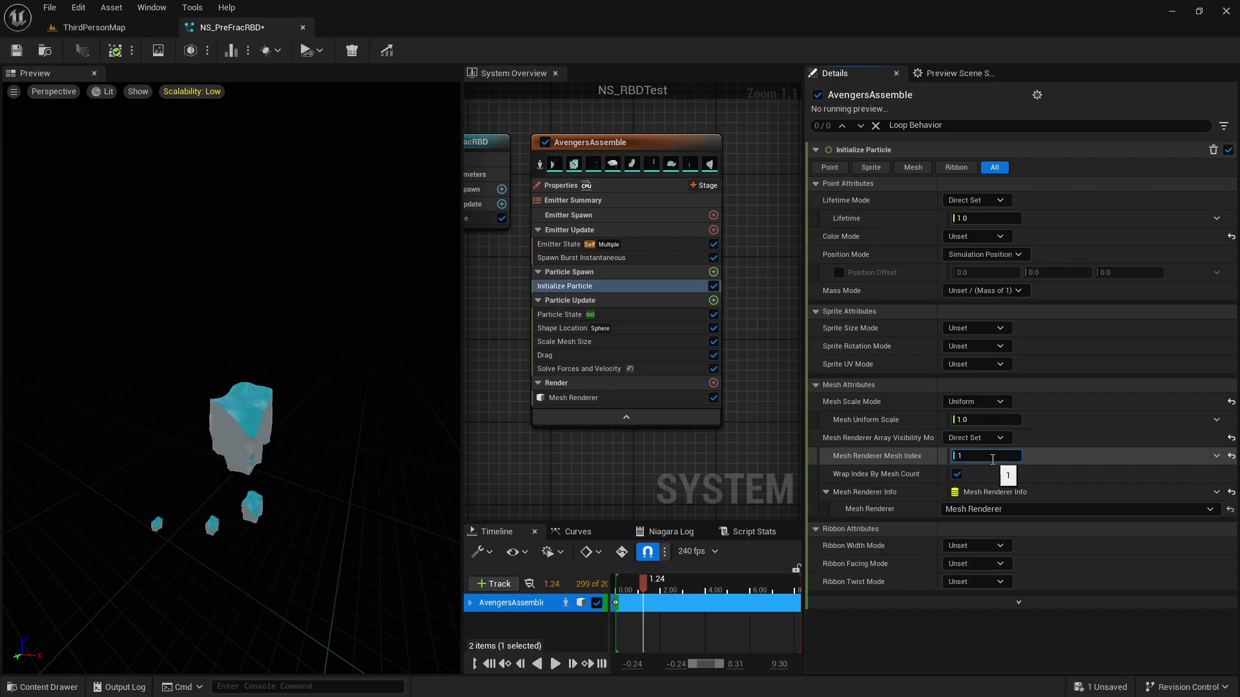
pyautogui.moveTo(639, 586); pyautogui.dragTo(672, 583)
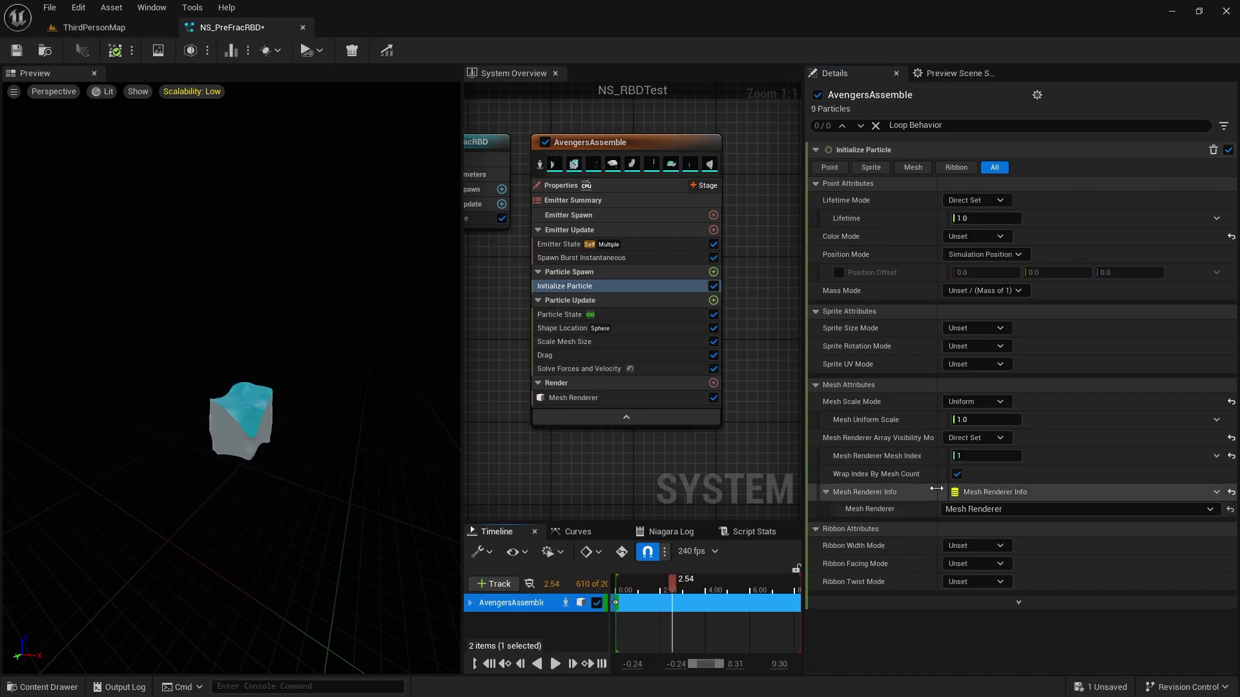
pyautogui.click(978, 455)
pyautogui.write('2')
pyautogui.press('Return')
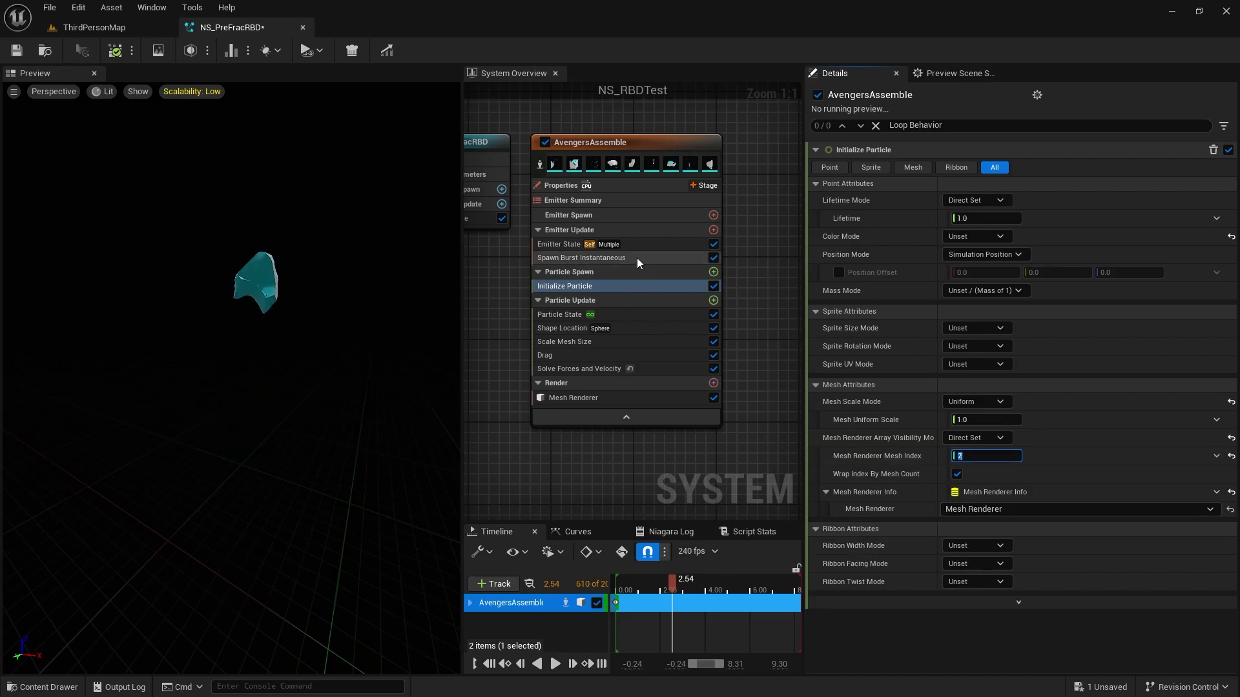
# Recheck Spawn Burst and the mesh list, then raise Mesh Index to 3 and replay
pyautogui.click(604, 258)
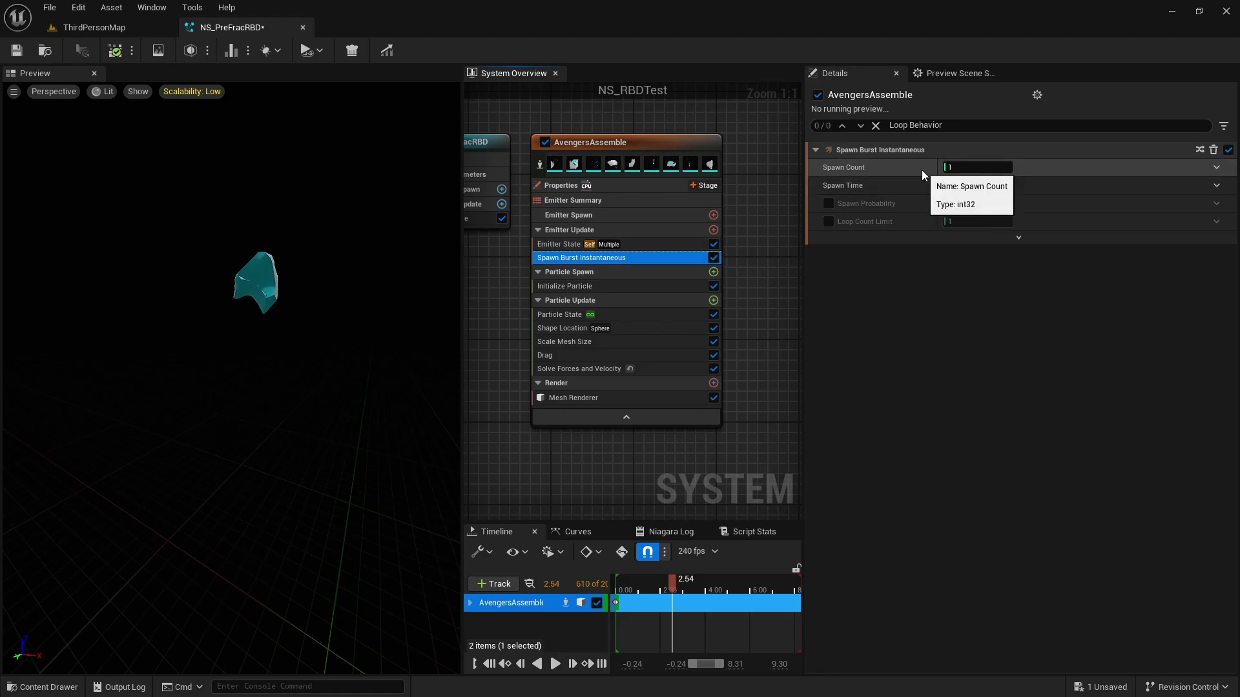
pyautogui.click(618, 398)
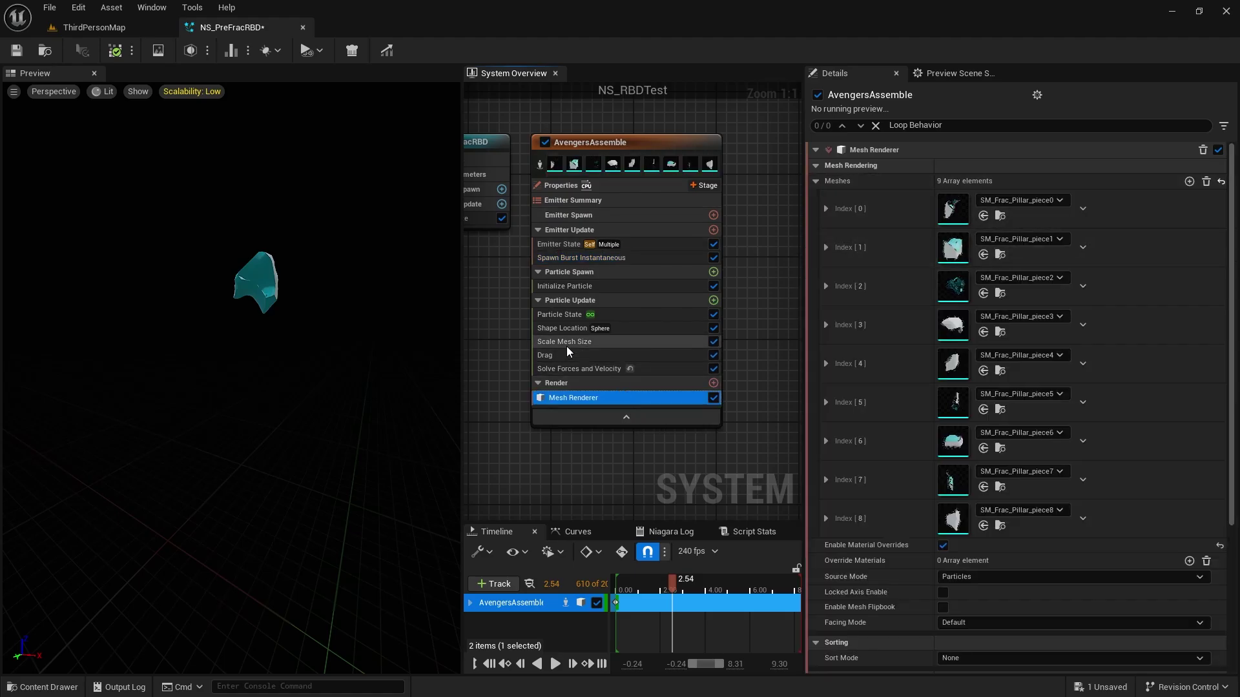
pyautogui.click(603, 287)
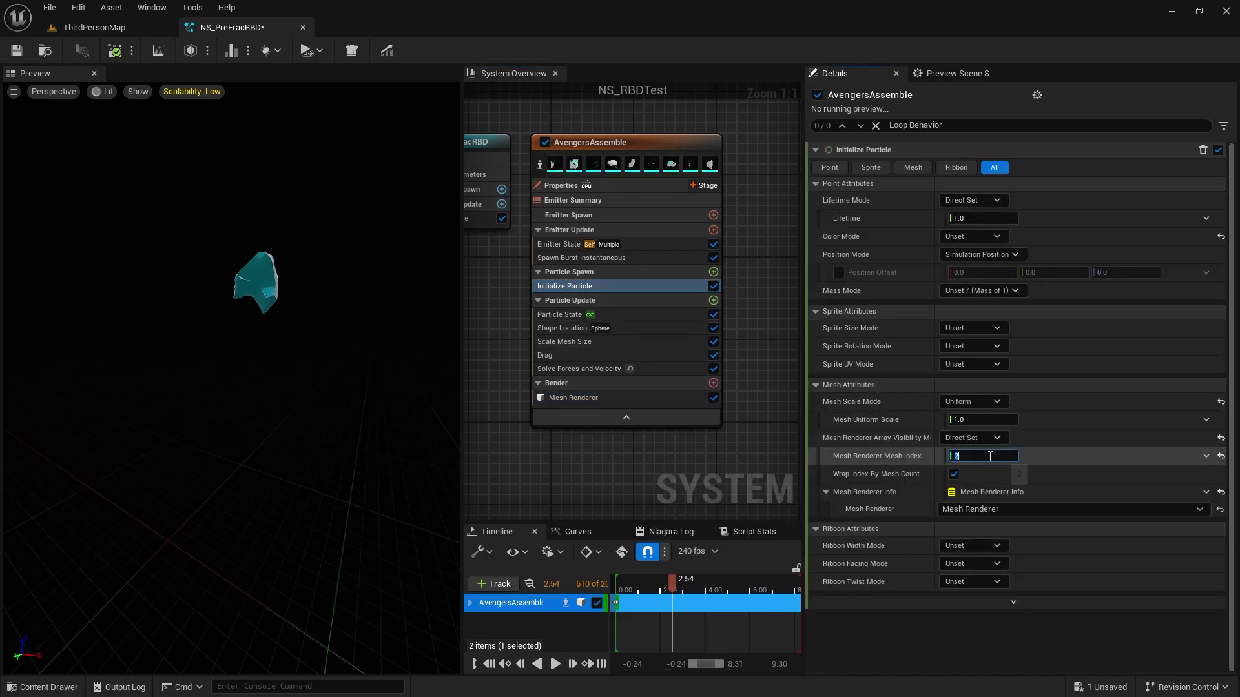
pyautogui.moveTo(989, 456); pyautogui.dragTo(997, 457)
pyautogui.moveTo(620, 585); pyautogui.dragTo(651, 591)
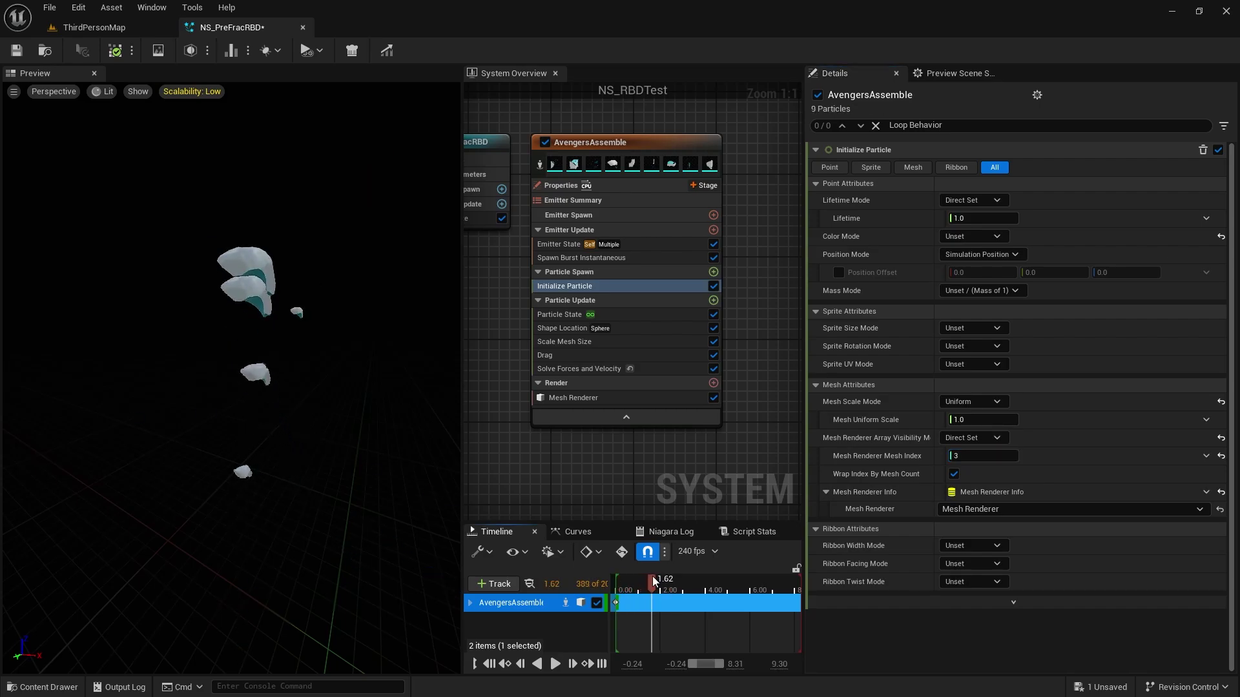
pyautogui.click(628, 330)
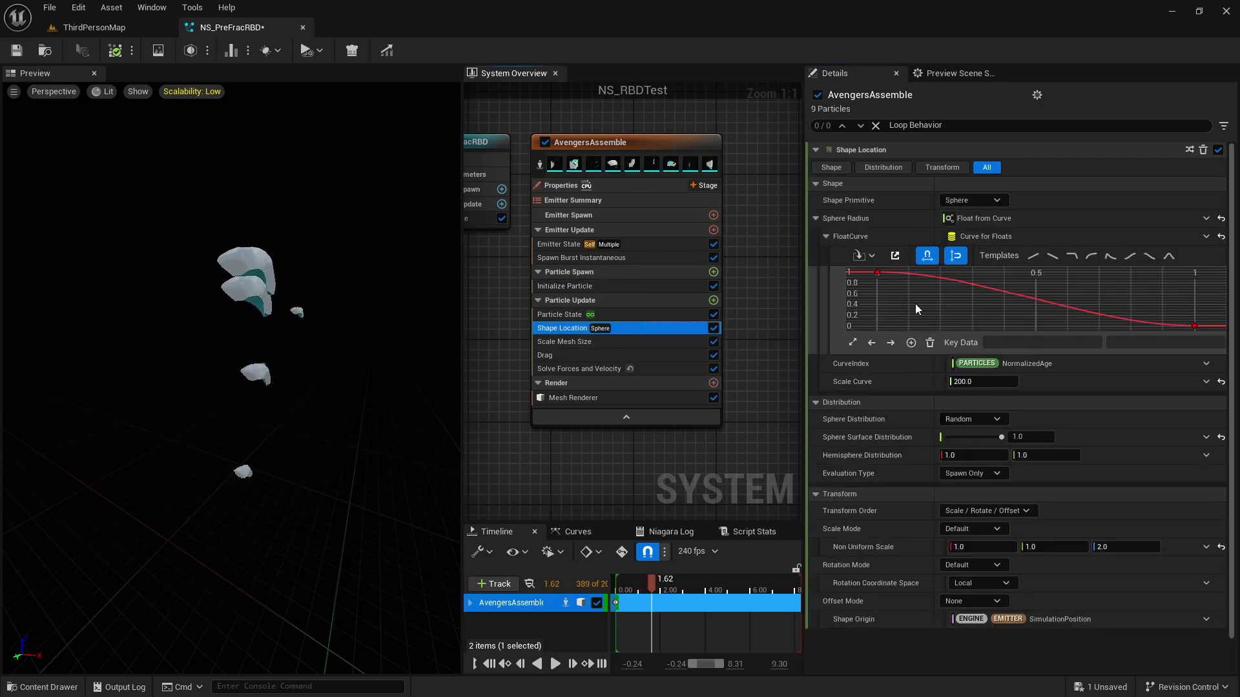
pyautogui.click(877, 272)
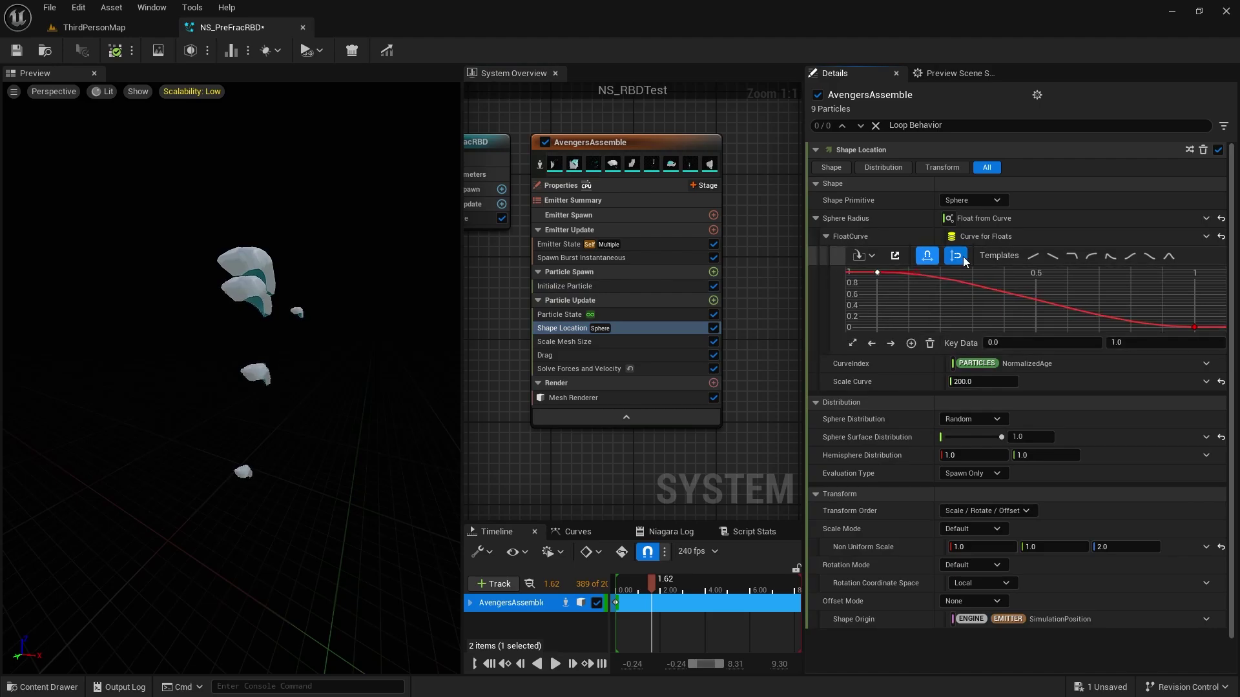
pyautogui.click(1194, 328)
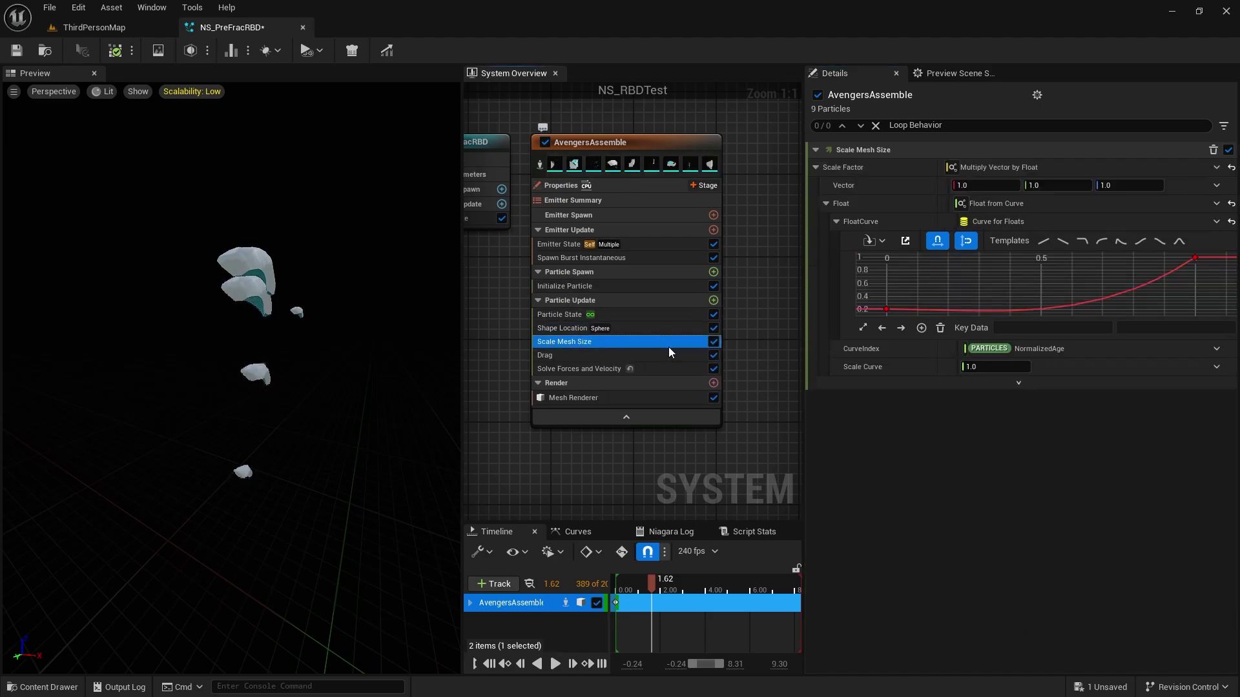
pyautogui.click(550, 356)
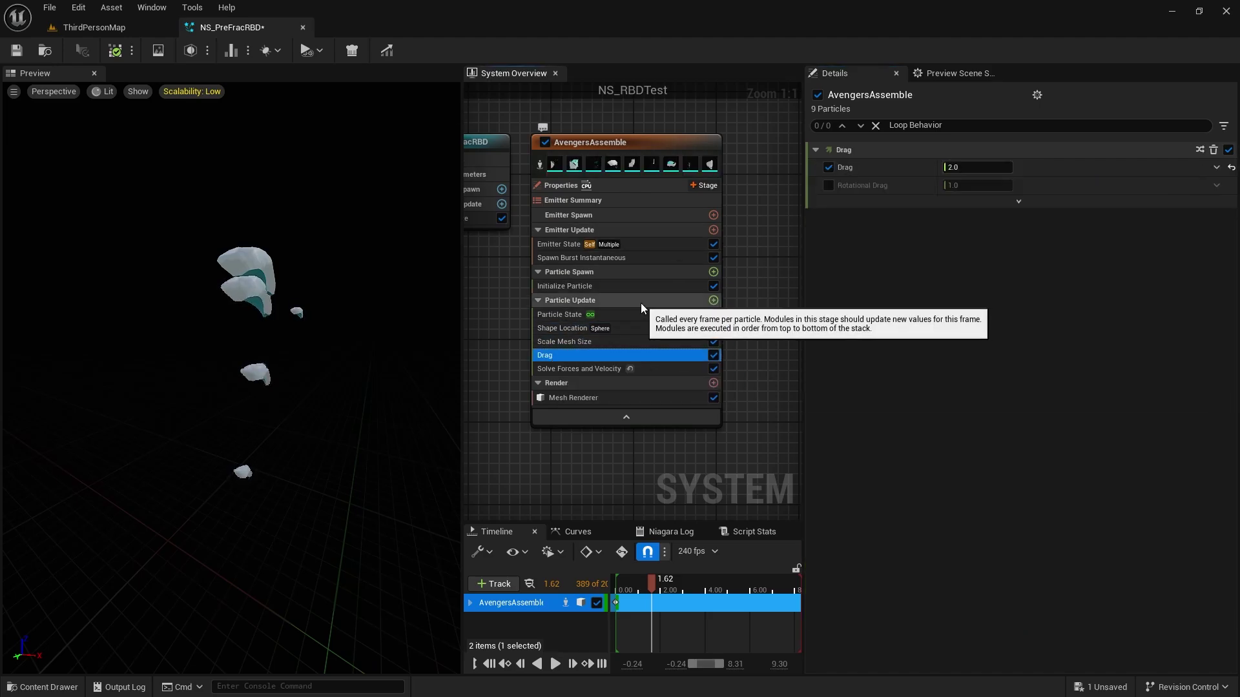
pyautogui.click(597, 286)
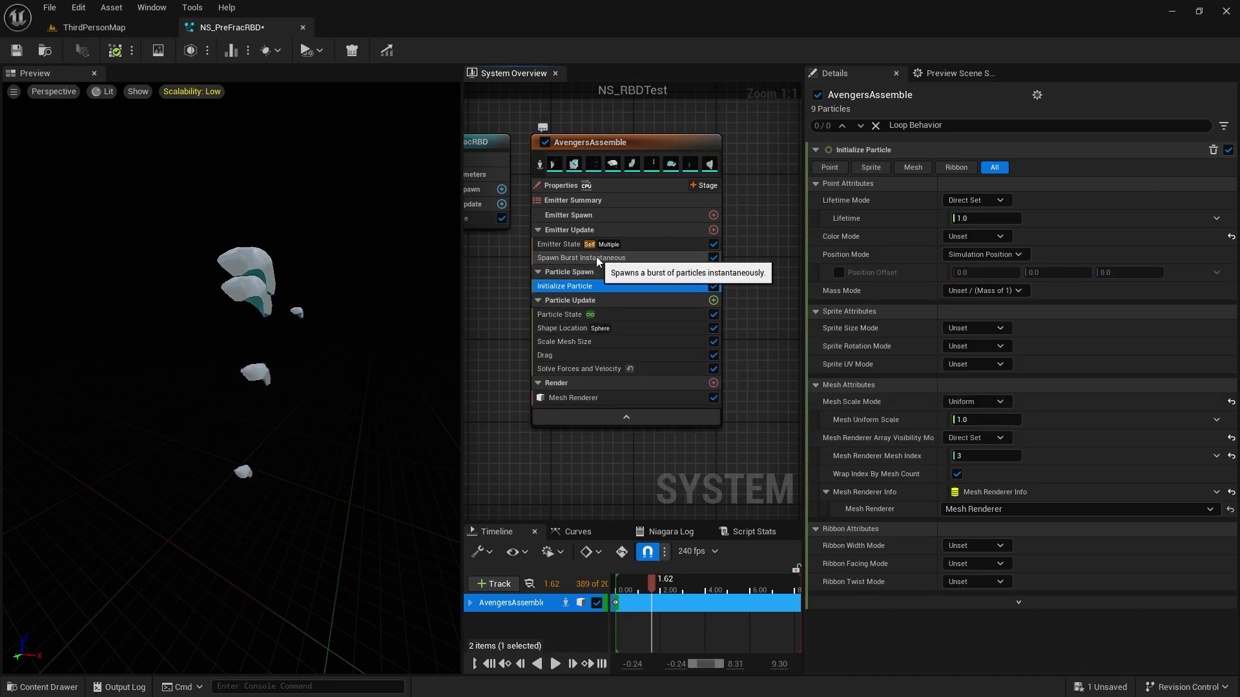
# Restart the preview, review Mesh Renderer's piece0–piece8 indices, and reopen Initialize Particle showing Mesh Index 3
pyautogui.click(595, 257)
pyautogui.click(613, 586)
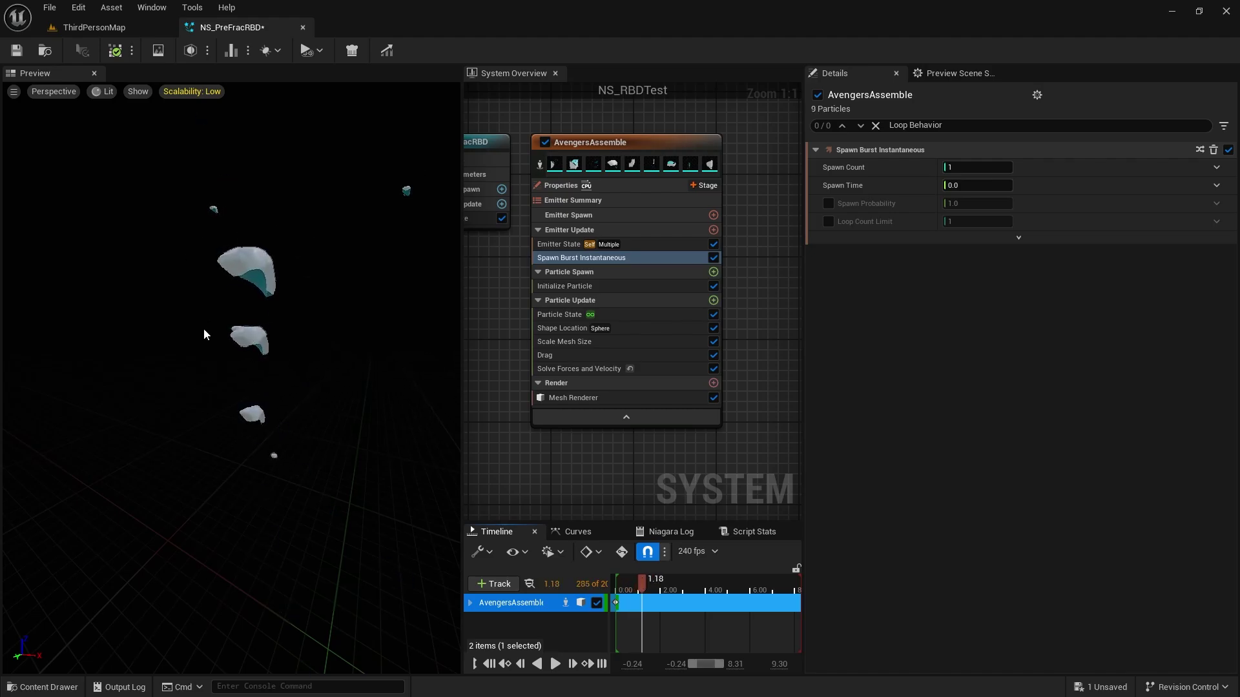
pyautogui.click(591, 398)
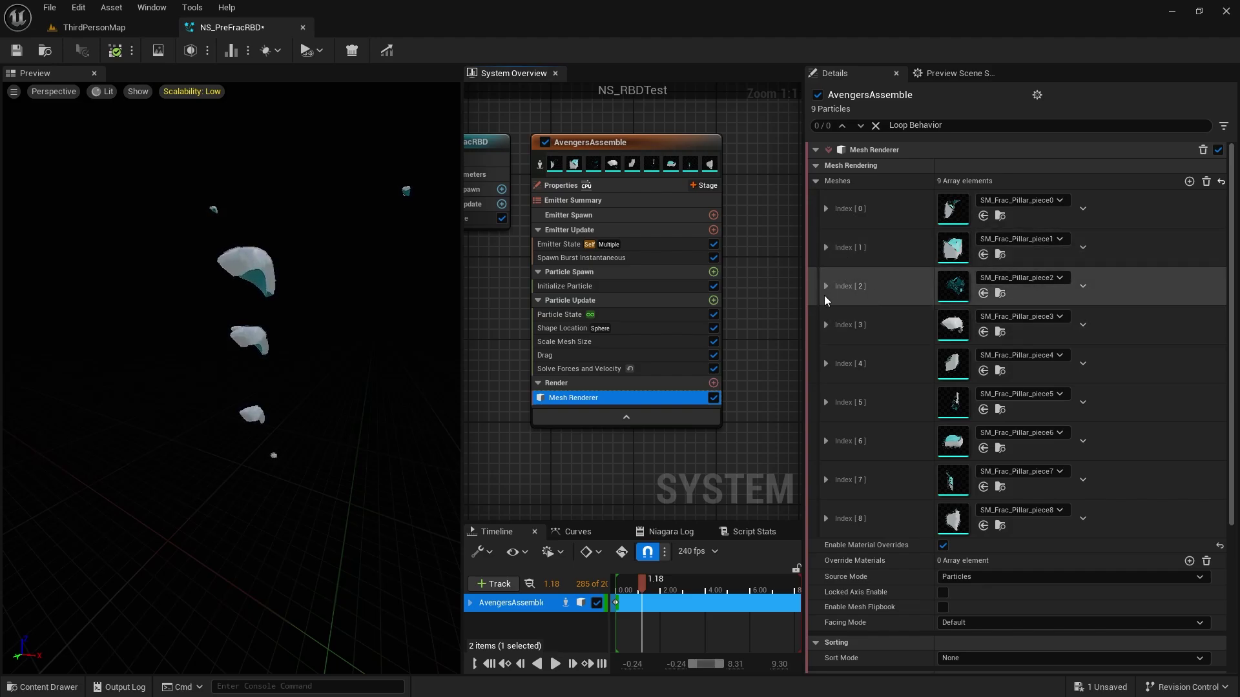
pyautogui.click(621, 286)
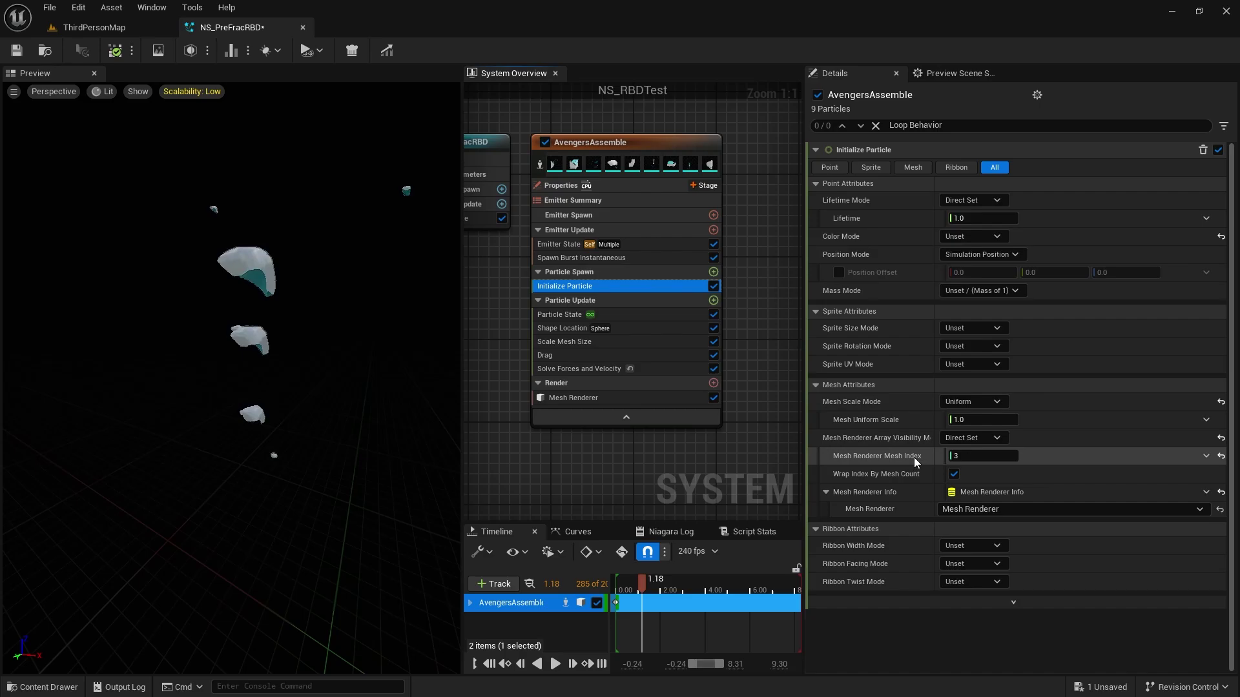
# Link Mesh Renderer Mesh Index to EMITTER LoopCount via a 'loop' search and scrub the preview
pyautogui.click(1205, 456)
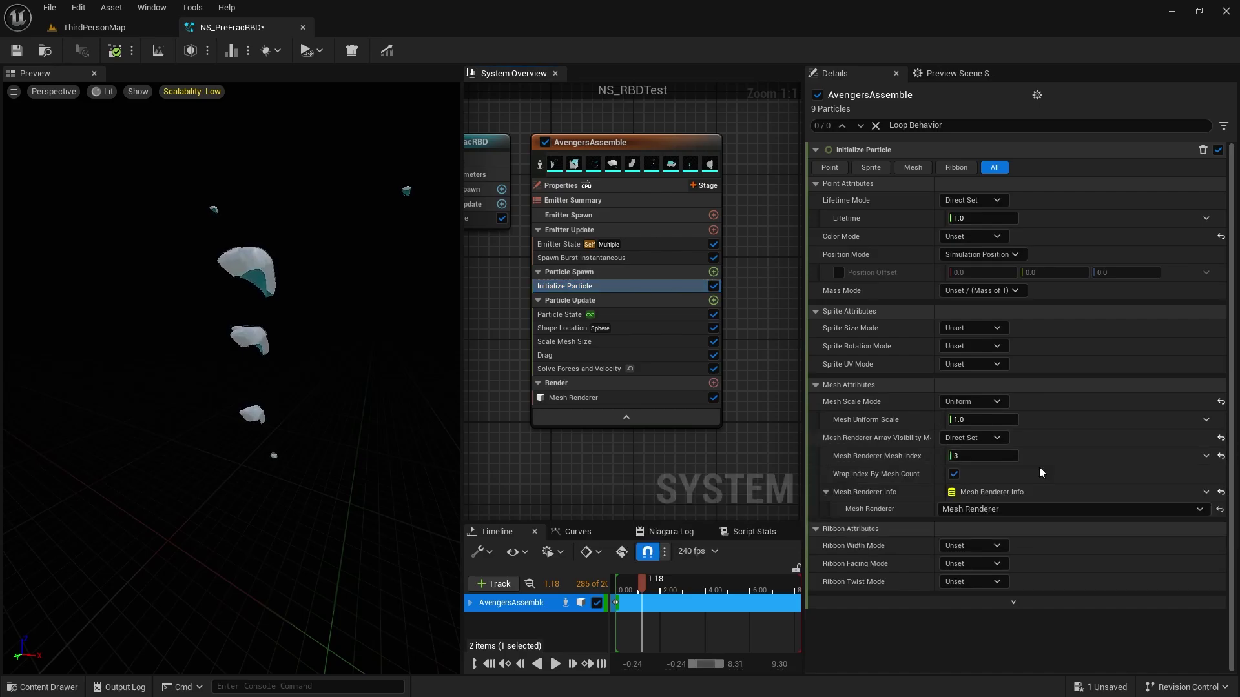
pyautogui.write('loop')
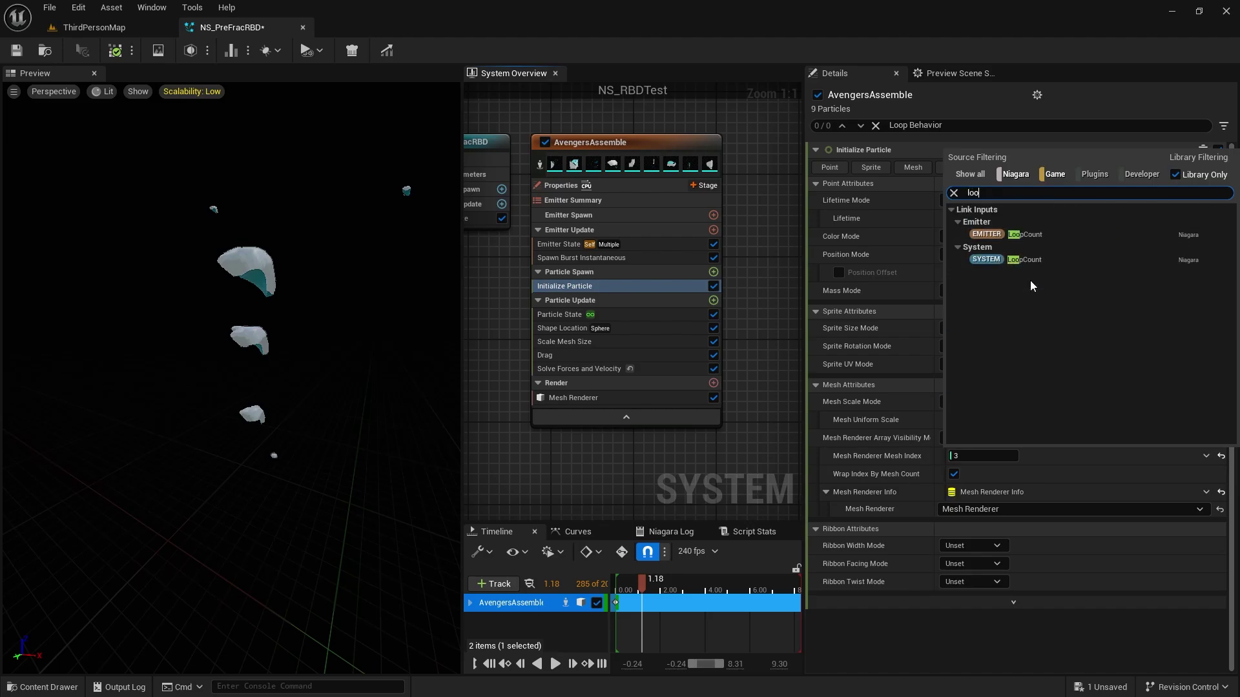
pyautogui.click(1022, 235)
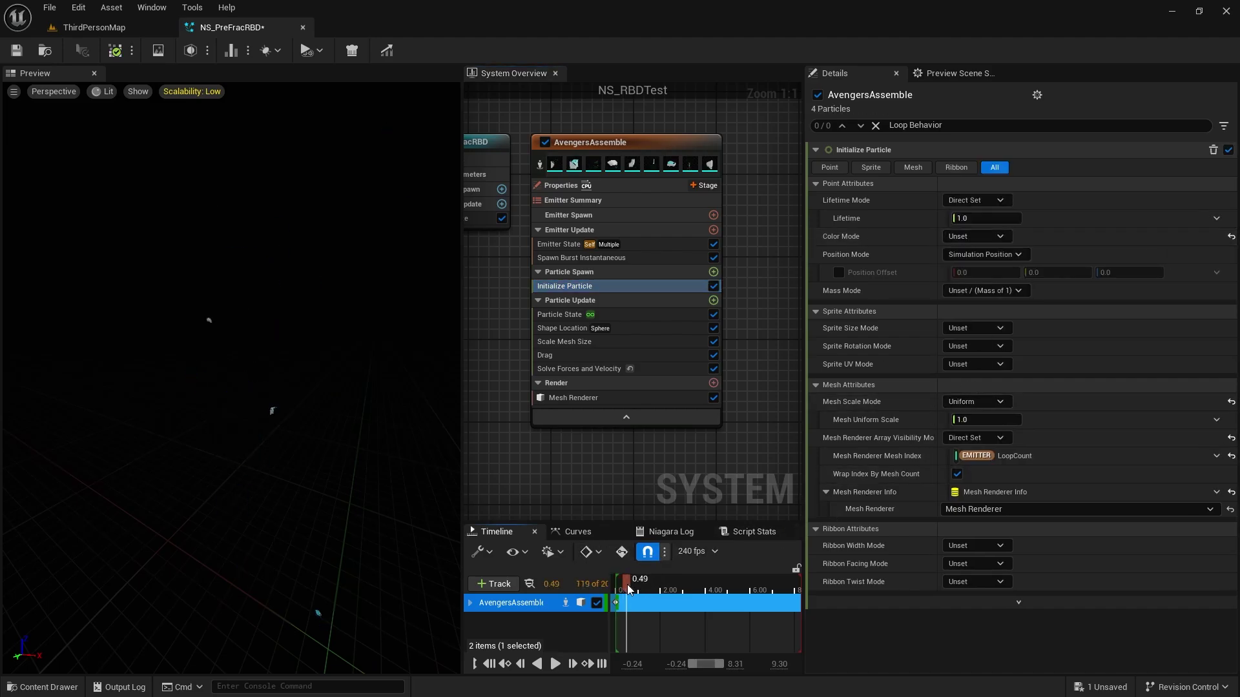
pyautogui.moveTo(640, 588); pyautogui.dragTo(660, 588)
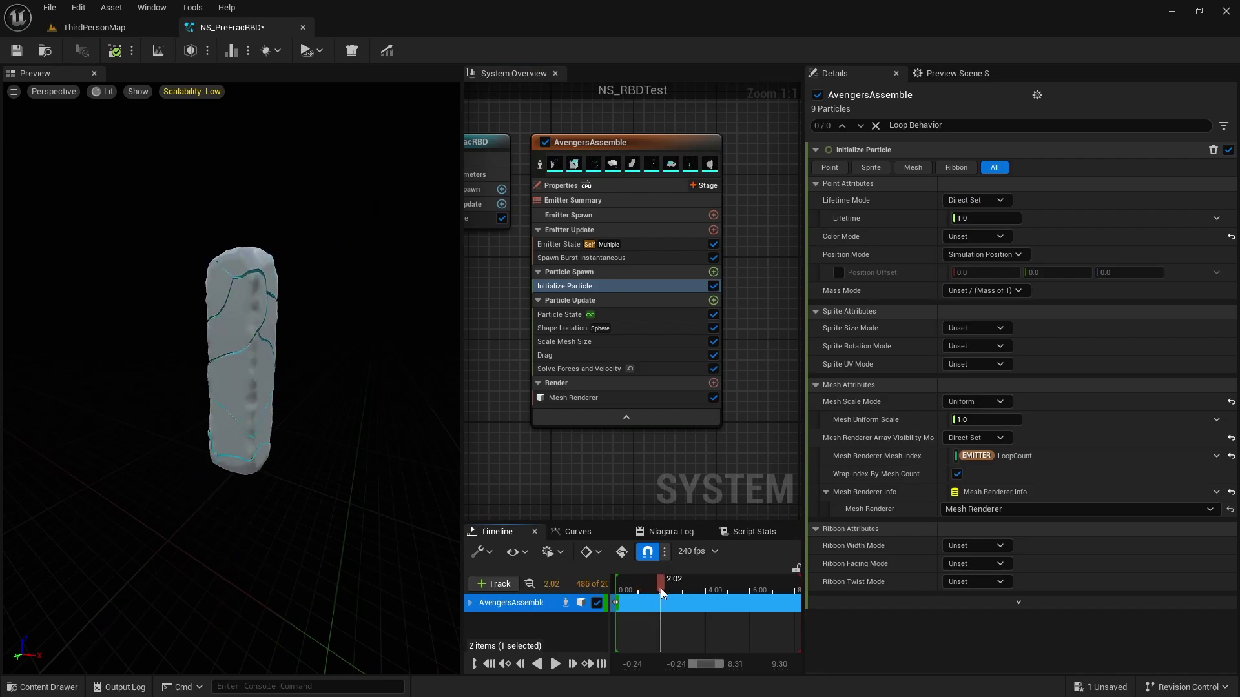
# Review Emitter State loops and the nine renderer meshes, replay the assembly, and open Scale Mesh Size
pyautogui.click(625, 244)
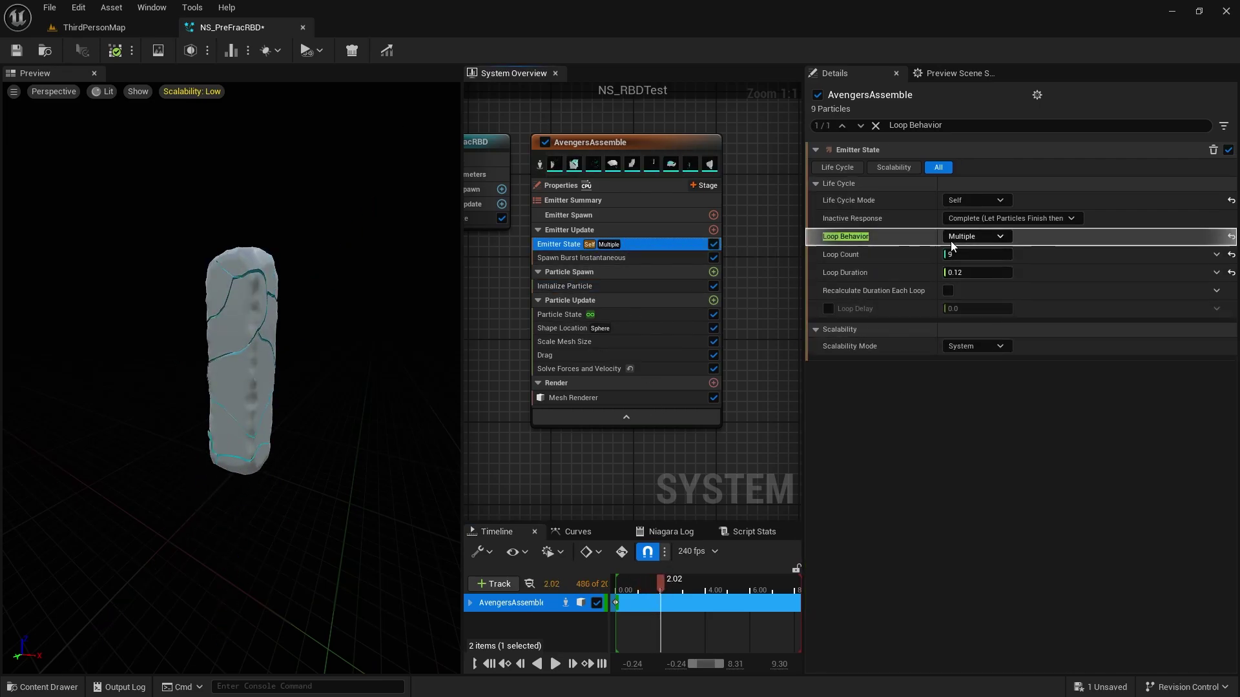
pyautogui.click(636, 398)
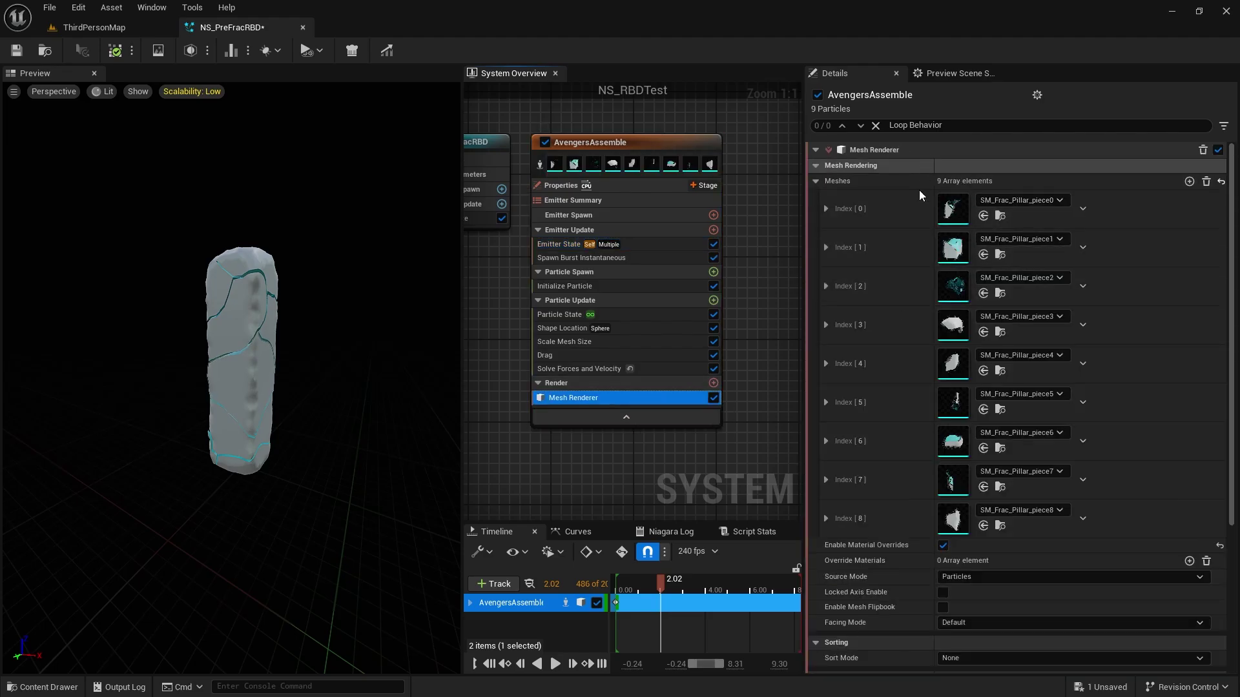
pyautogui.click(571, 240)
pyautogui.moveTo(633, 586); pyautogui.dragTo(669, 590)
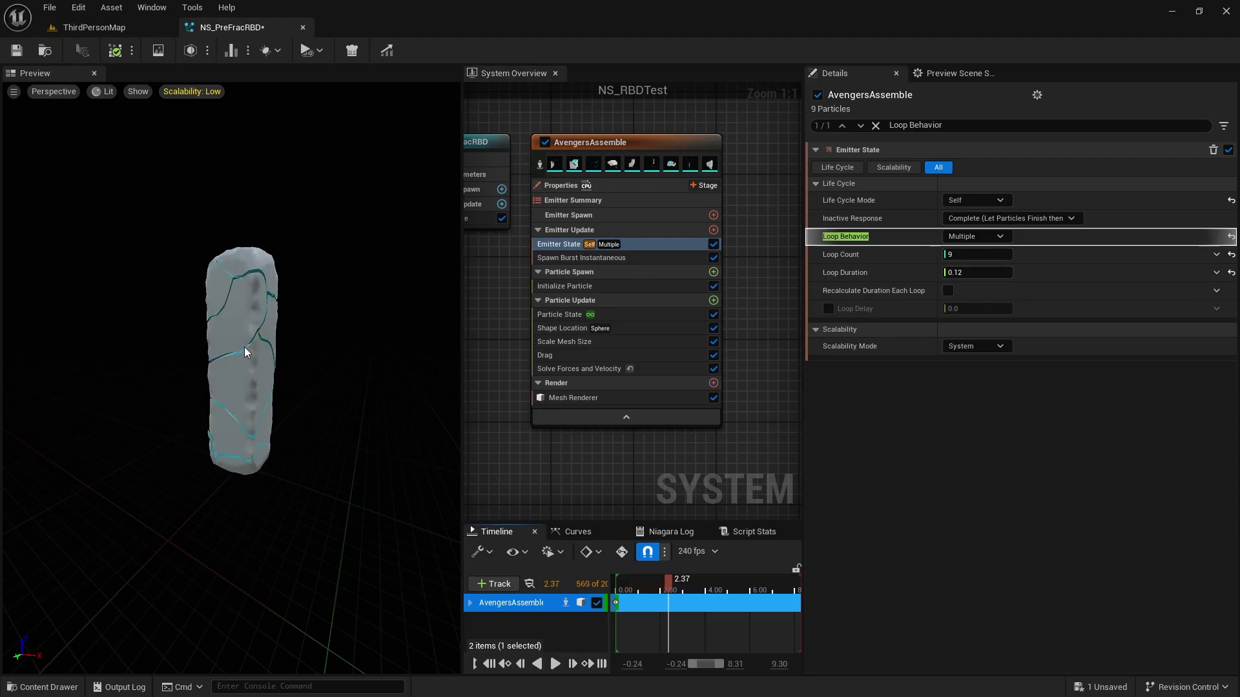
pyautogui.click(574, 341)
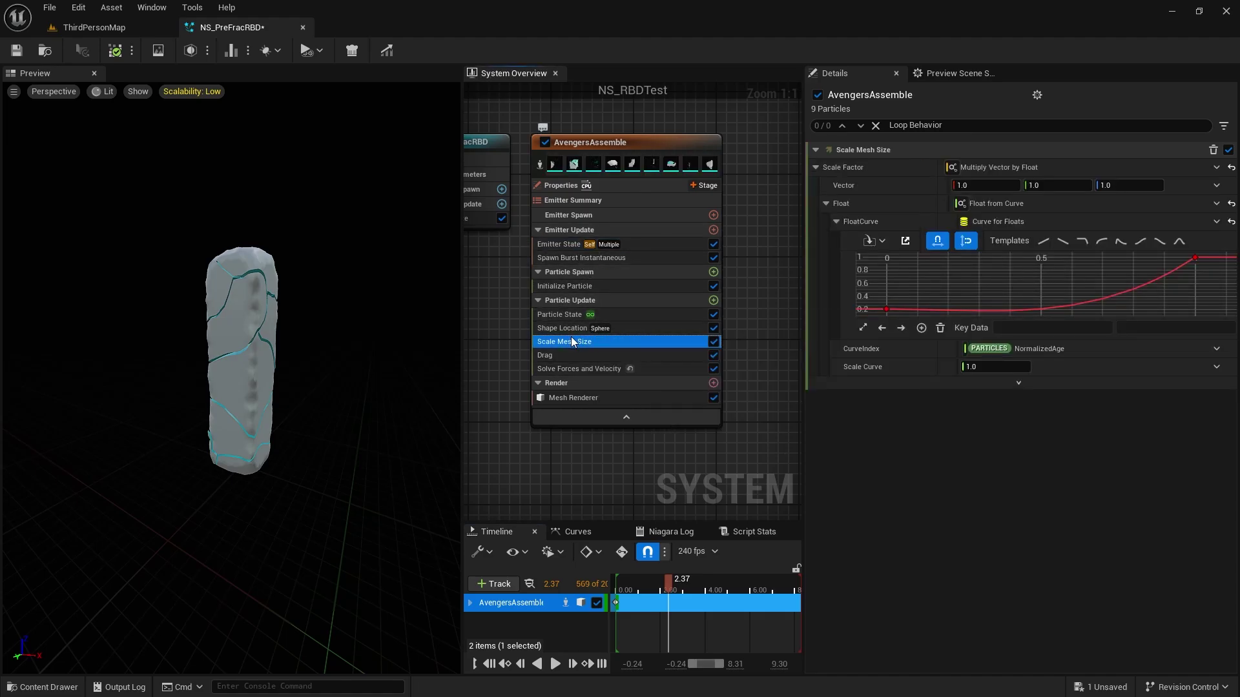
# Enlarge the ThirdPersonMap viewport, zoom to the NS_RBDTest pillar, and view it without selection outline
pyautogui.click(111, 31)
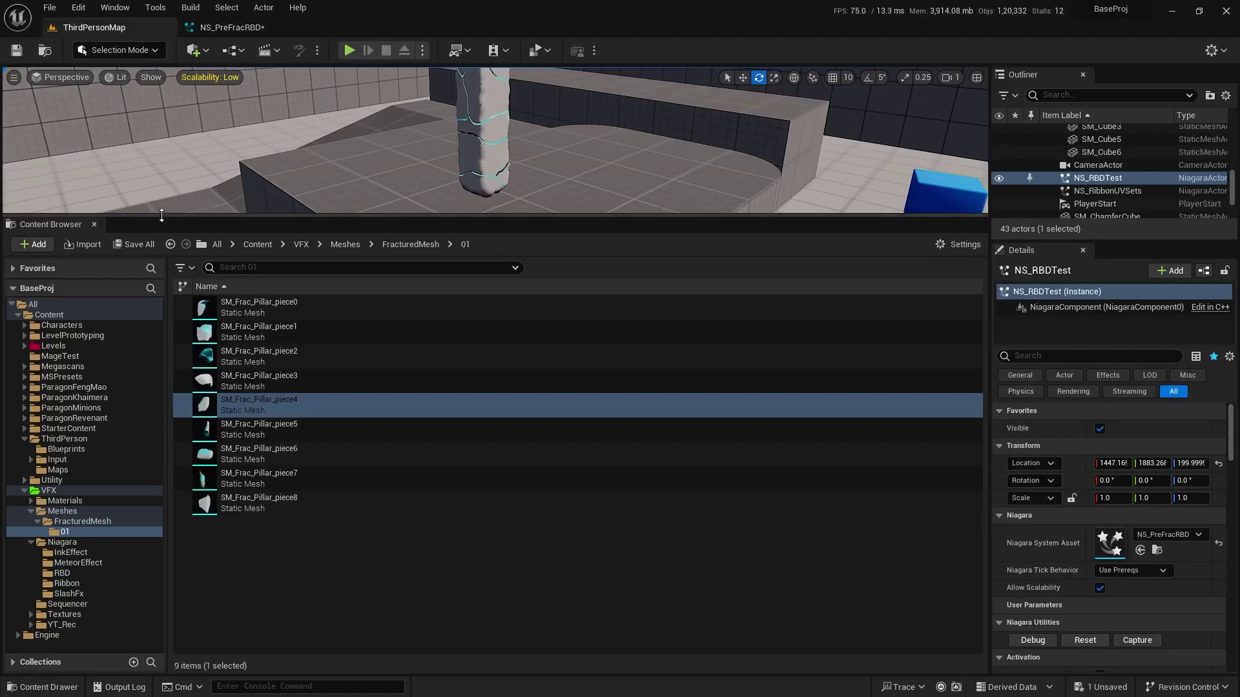
pyautogui.moveTo(159, 218); pyautogui.dragTo(168, 597)
pyautogui.scroll(2, 563, 414)
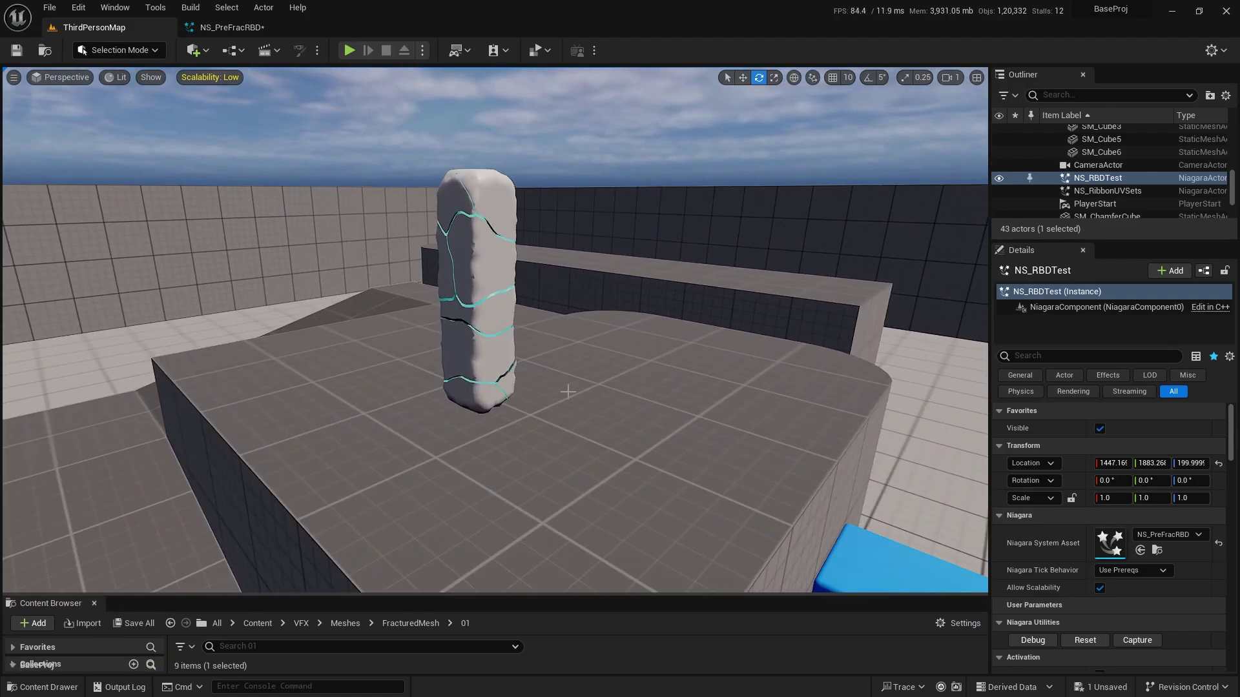
pyautogui.click(435, 315)
pyautogui.click(459, 315)
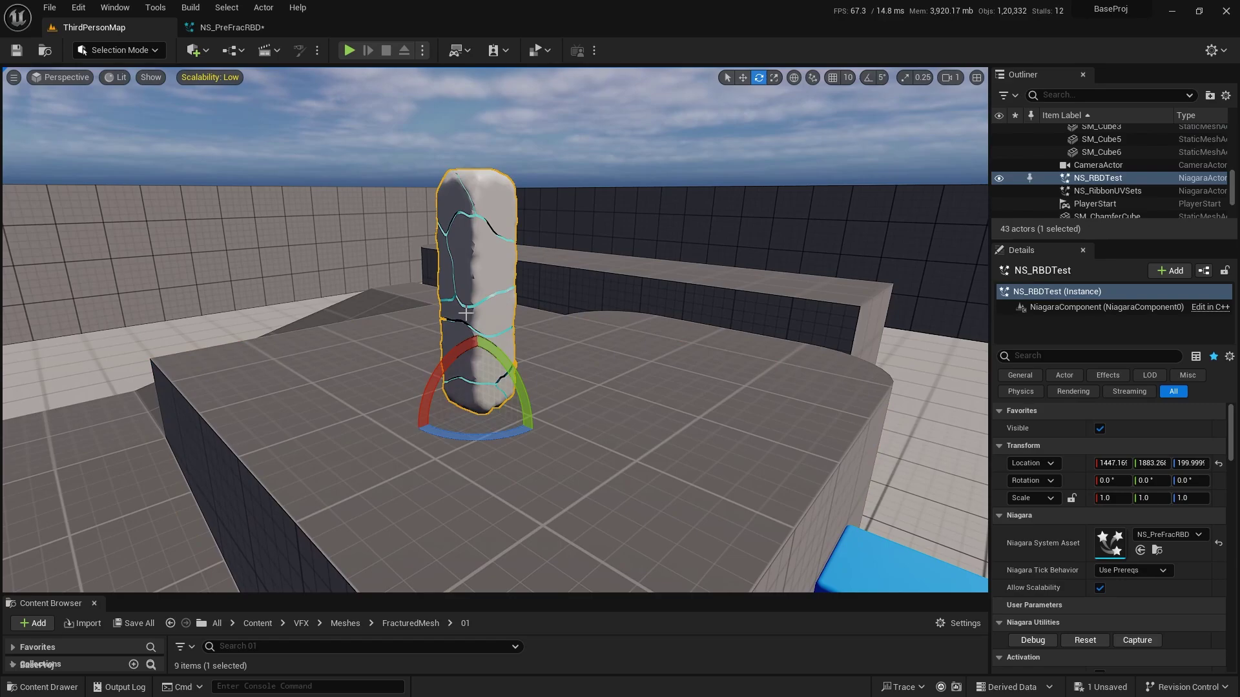
pyautogui.press('g')
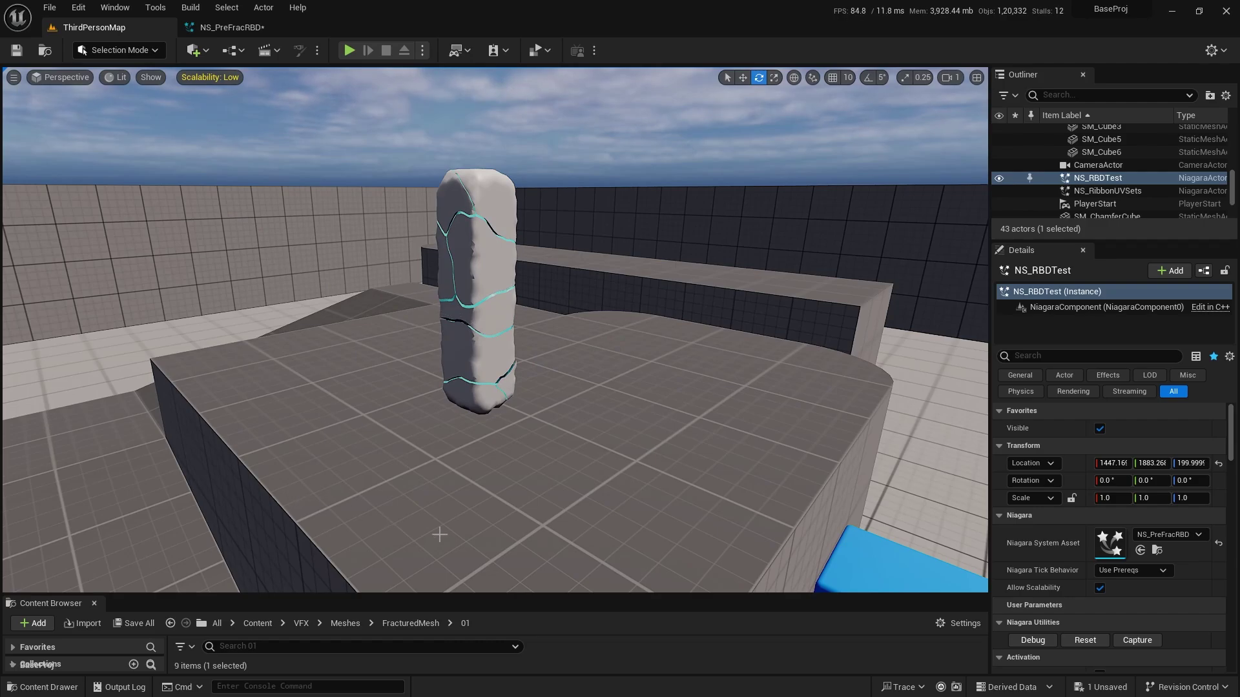
# Back in NS_PreFracRBD, bring up the AvengersAssemble emitter's full settings
pyautogui.click(238, 27)
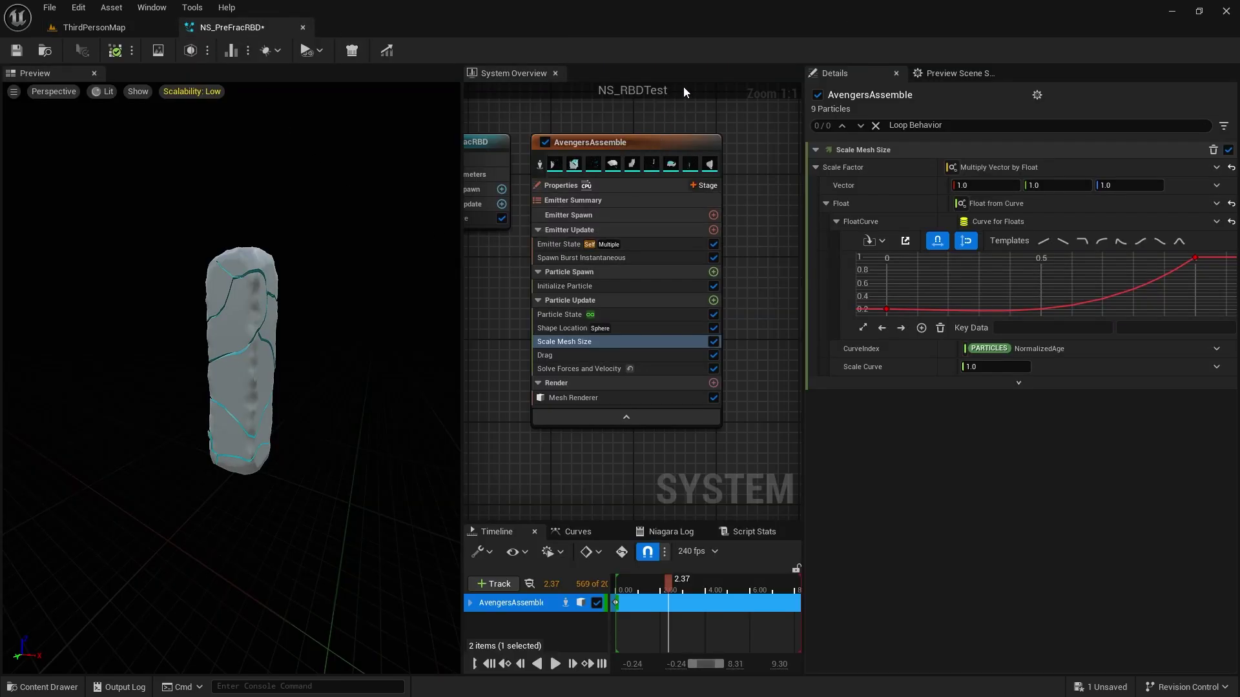
pyautogui.moveTo(722, 118); pyautogui.dragTo(703, 187, button='right')
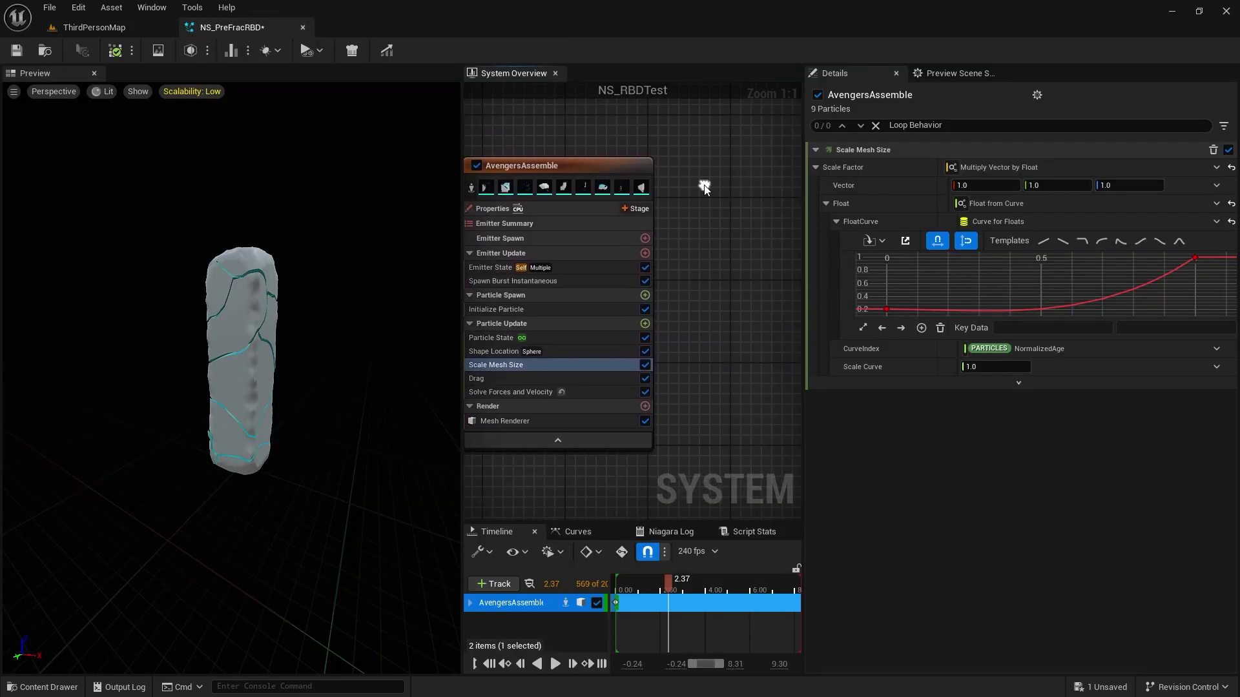
pyautogui.click(572, 242)
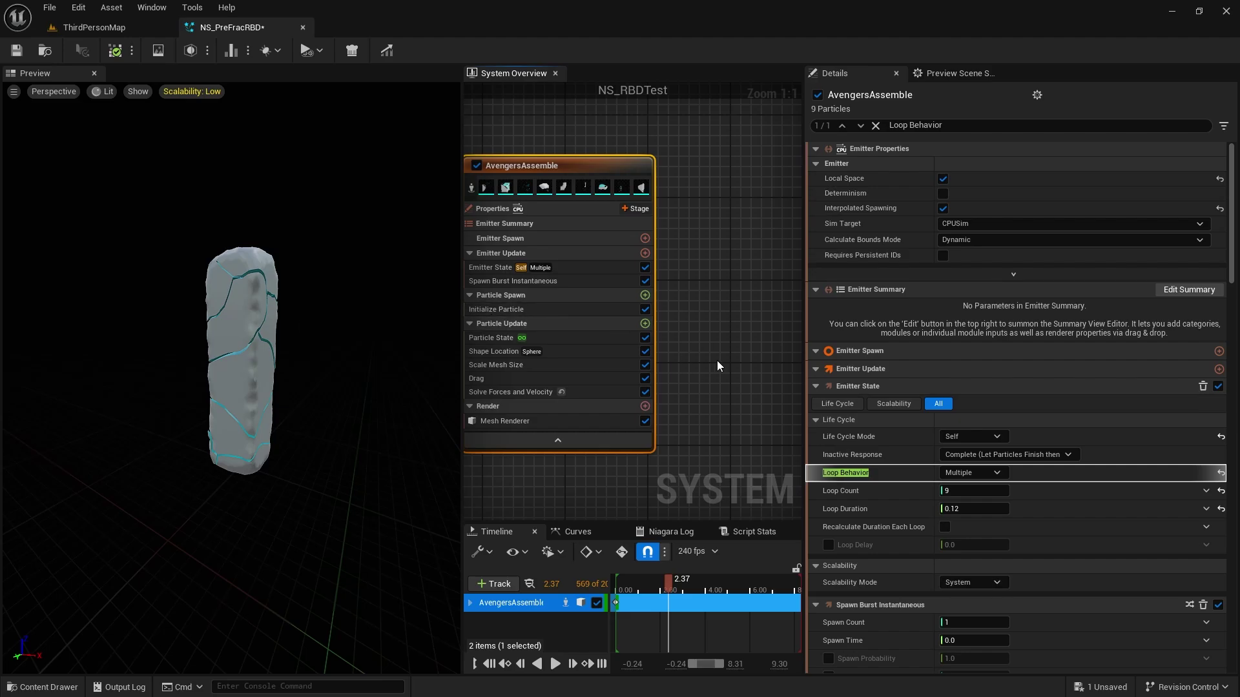
# Inspect the Shape Location and Initialize Particle modules, then select the AvengersAssemble emitter node
pyautogui.moveTo(716, 360); pyautogui.dragTo(758, 338, button='right')
pyautogui.click(633, 327)
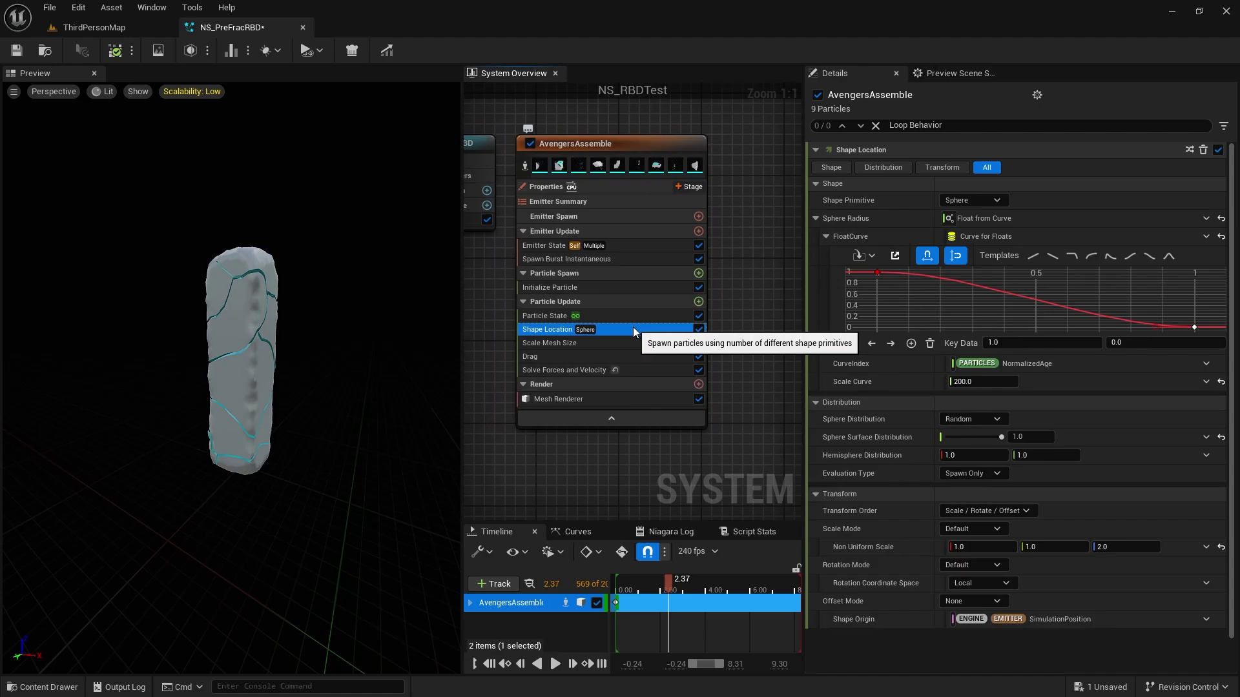
pyautogui.click(607, 289)
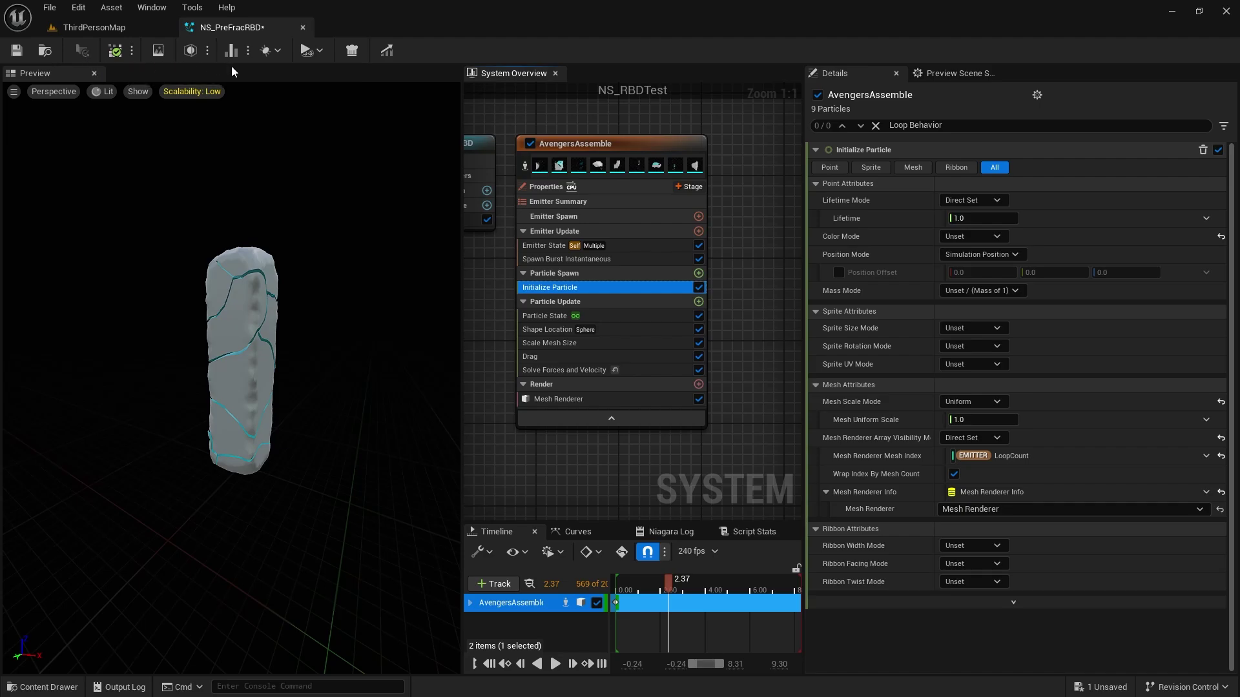
pyautogui.moveTo(614, 132); pyautogui.dragTo(664, 151, button='right')
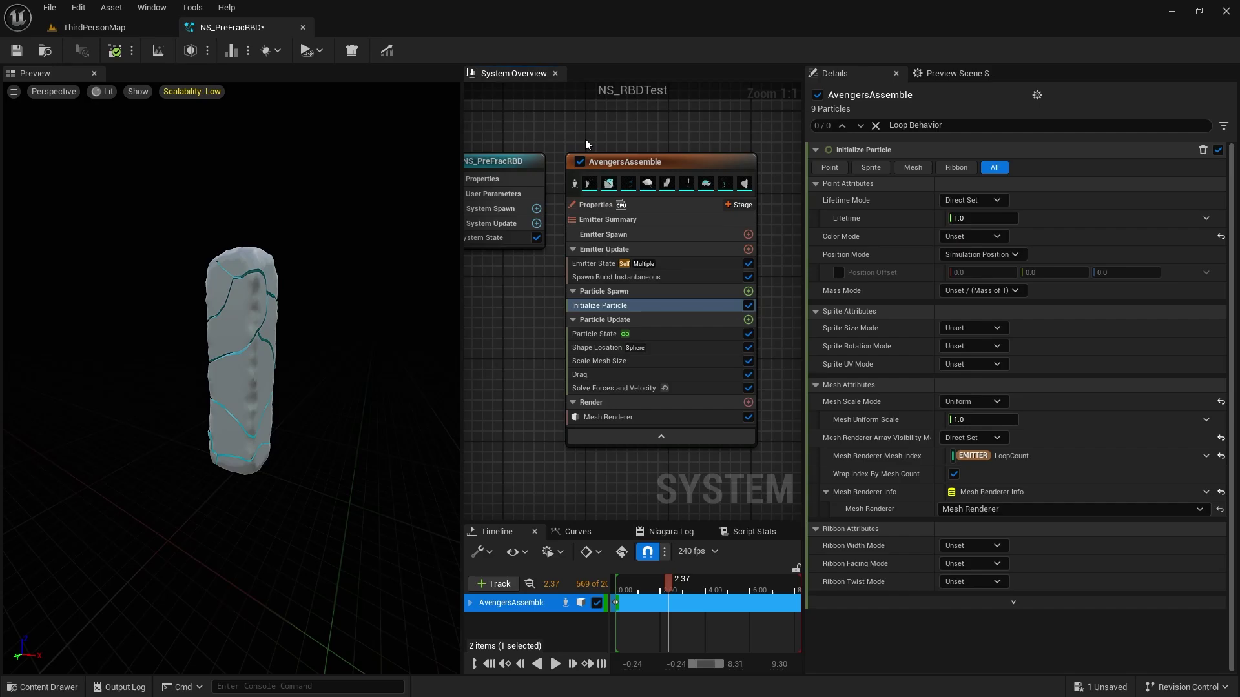
pyautogui.moveTo(576, 126); pyautogui.dragTo(767, 459)
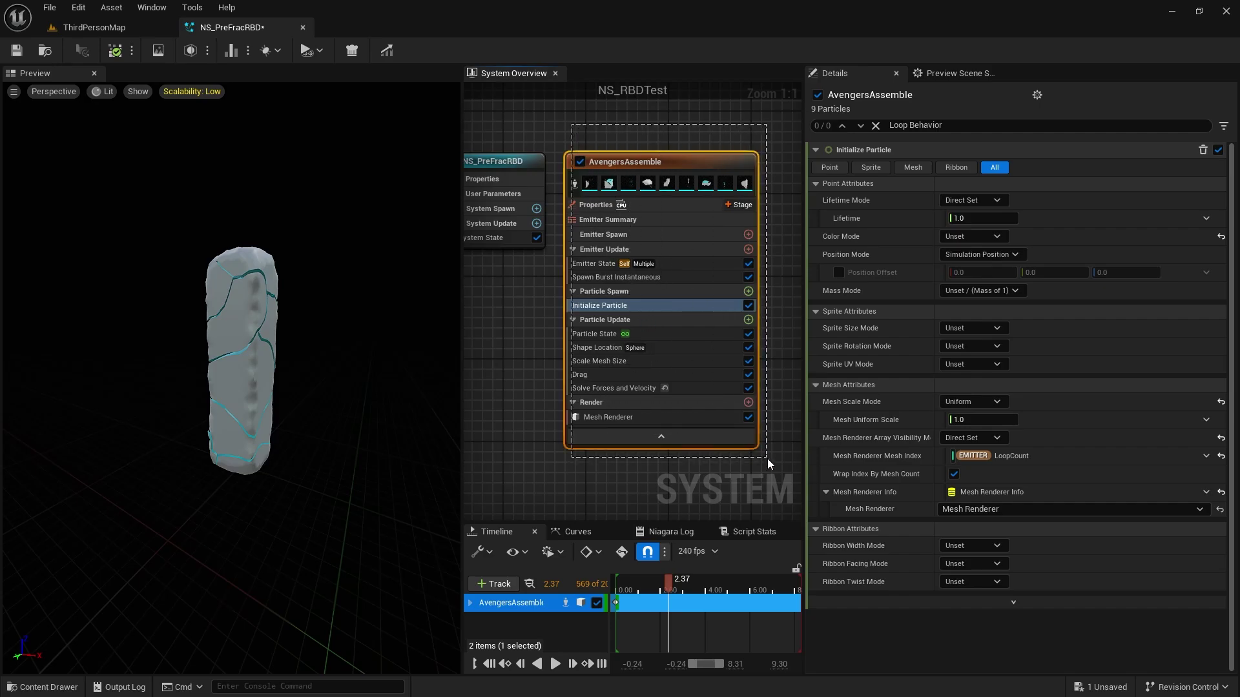